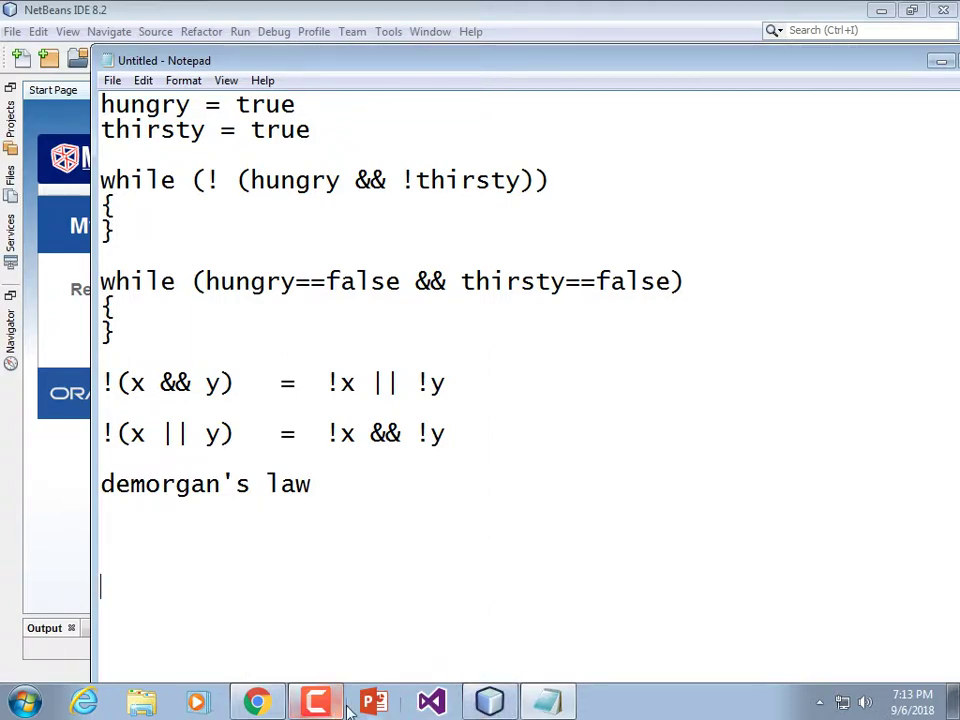
Open the recent presentation ch3i.ppt in PowerPoint
{"action": "right_click", "coordinate": [372, 704]}
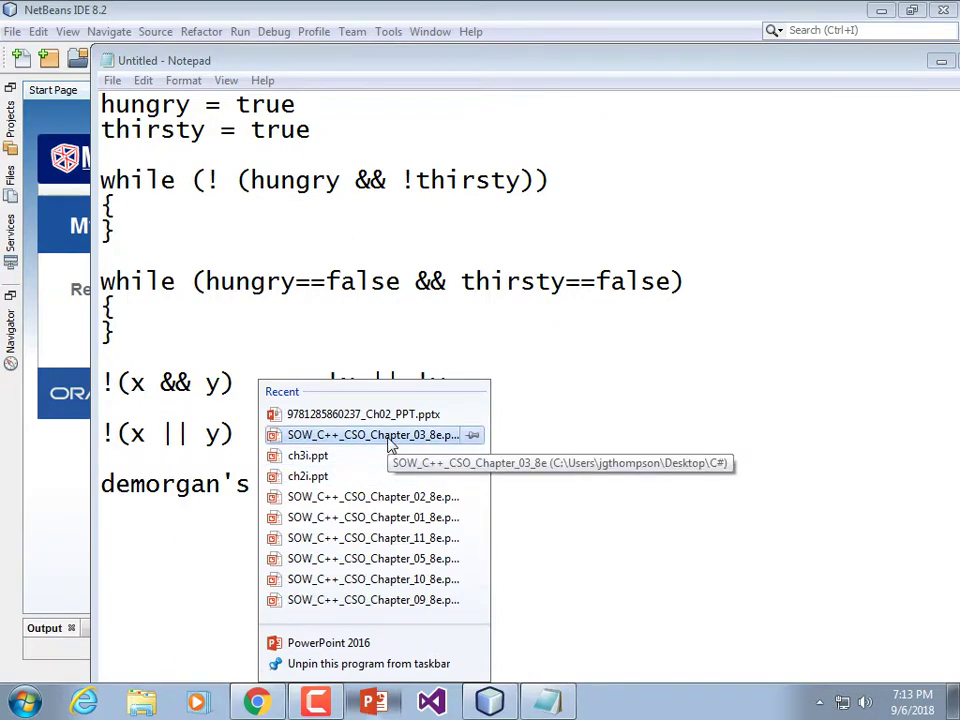
{"action": "left_click", "coordinate": [390, 458]}
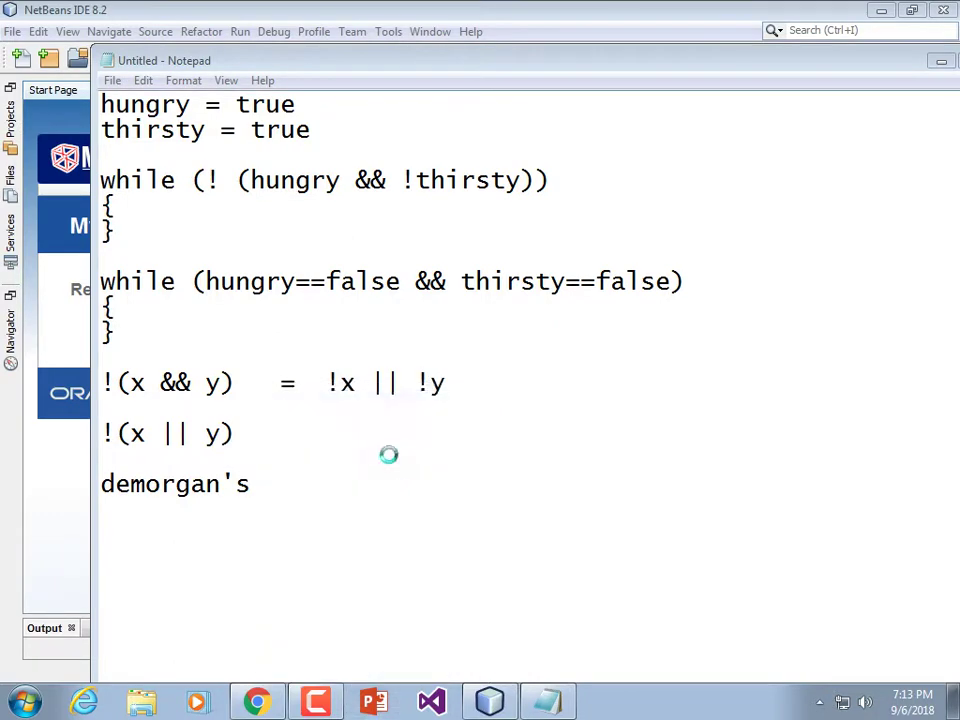
{"action": "type", "text": "law"}
Switch to Chrome, go to the Rose State College D2L login page and log in with the prefilled credentials
{"action": "left_click", "coordinate": [257, 703]}
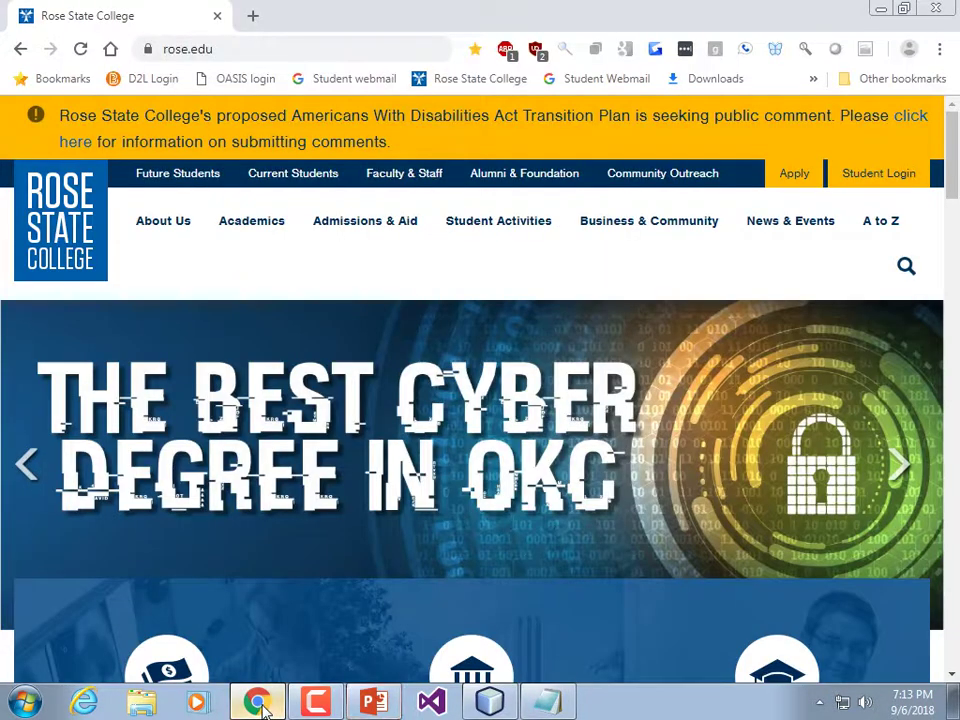
{"action": "left_click", "coordinate": [306, 48]}
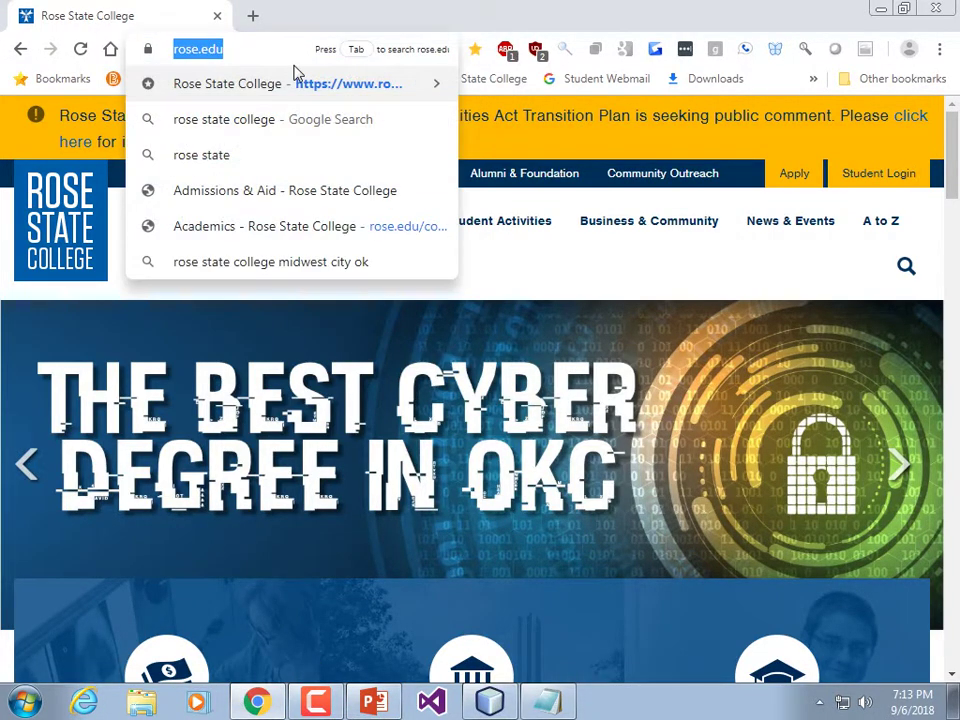
{"action": "type", "text": "d2"}
{"action": "key", "text": "Return"}
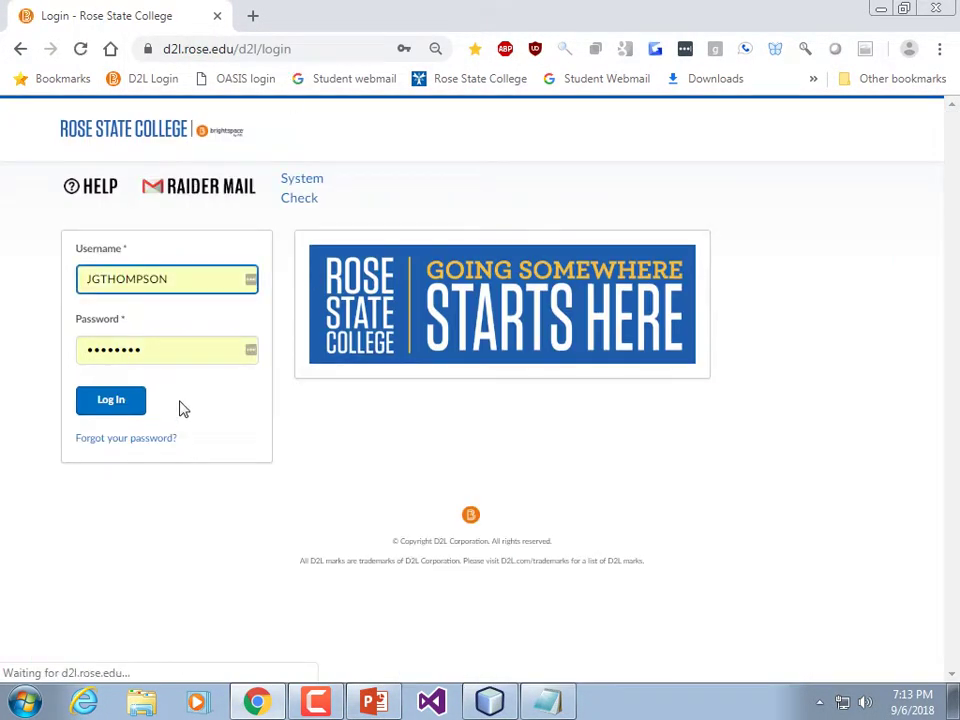
{"action": "left_click", "coordinate": [124, 405]}
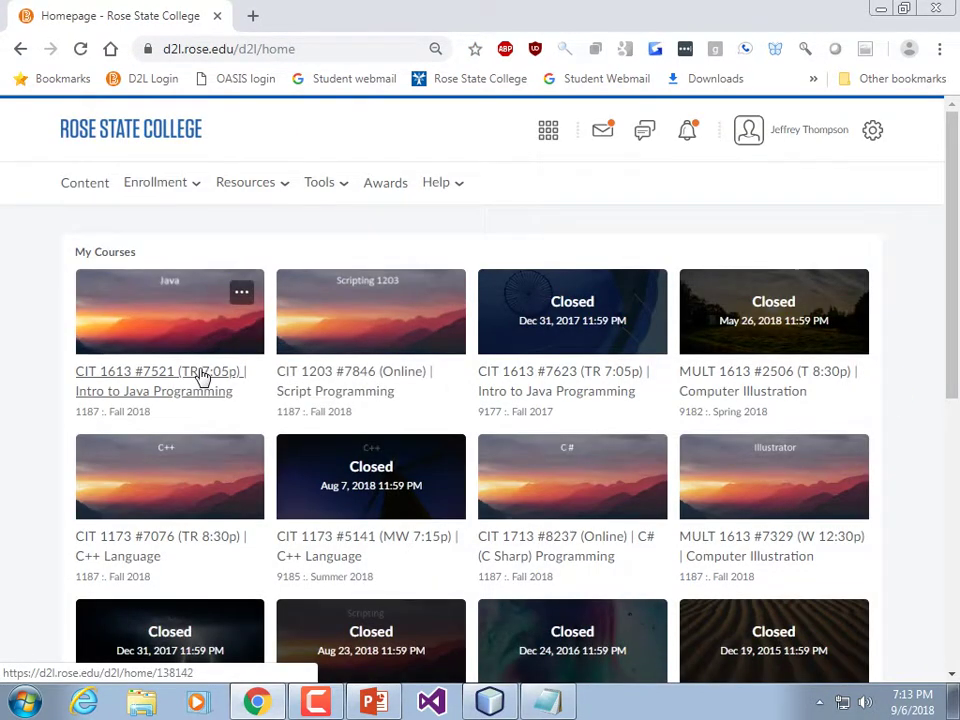
Open the Fall 2018 CIT 1613 #7521 Intro to Java Programming course and display the Videos module in its content
{"action": "left_click", "coordinate": [200, 376]}
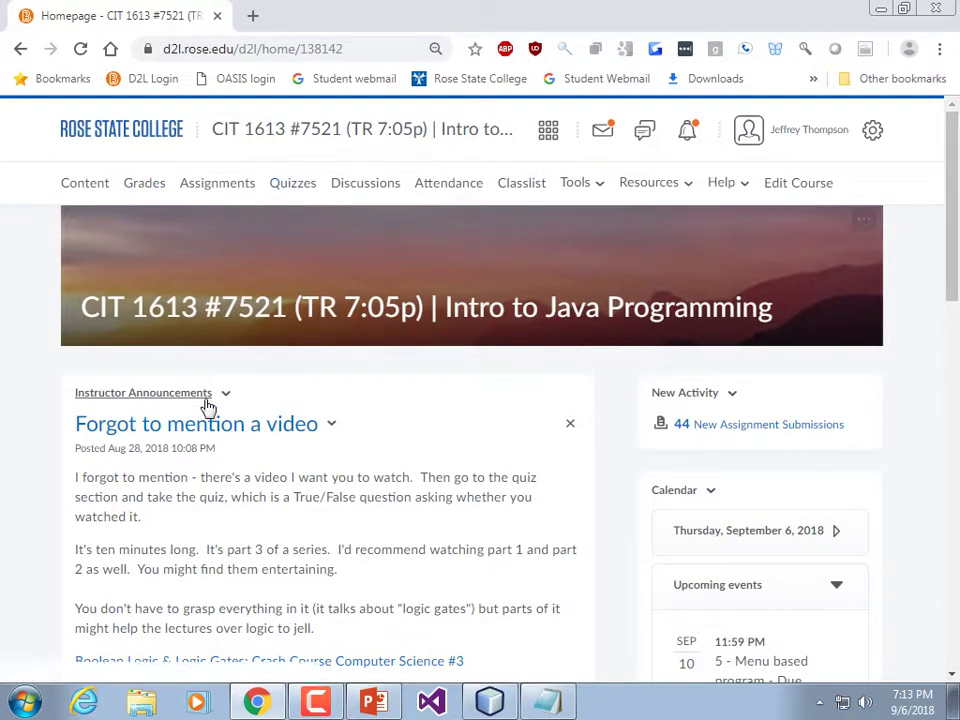
{"action": "left_click", "coordinate": [104, 189]}
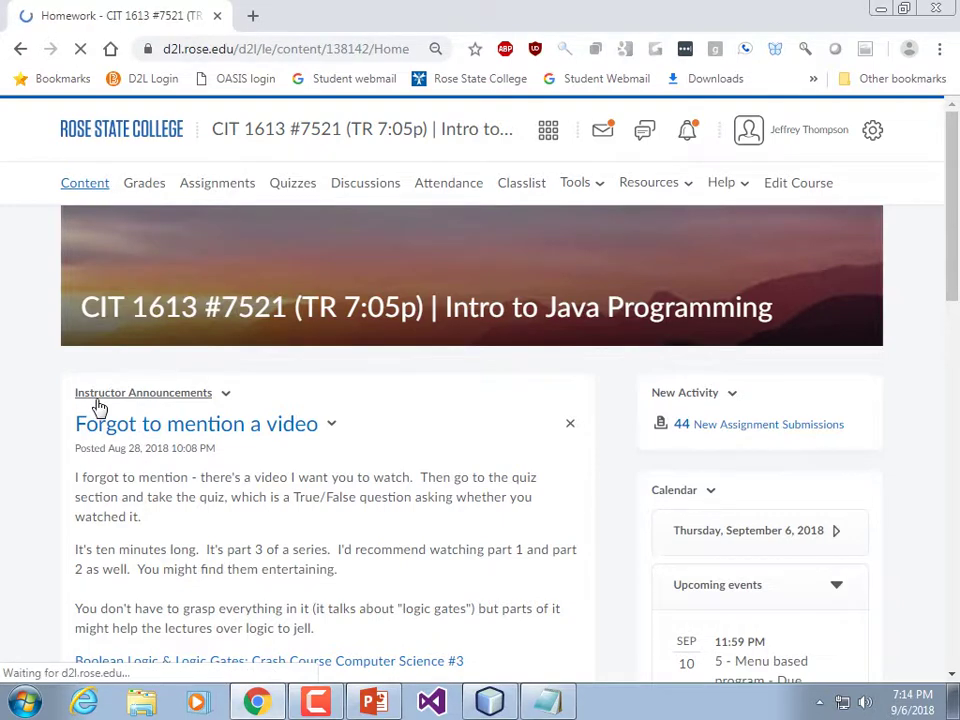
{"action": "scroll", "coordinate": [104, 450], "scroll_direction": "down", "scroll_amount": 3}
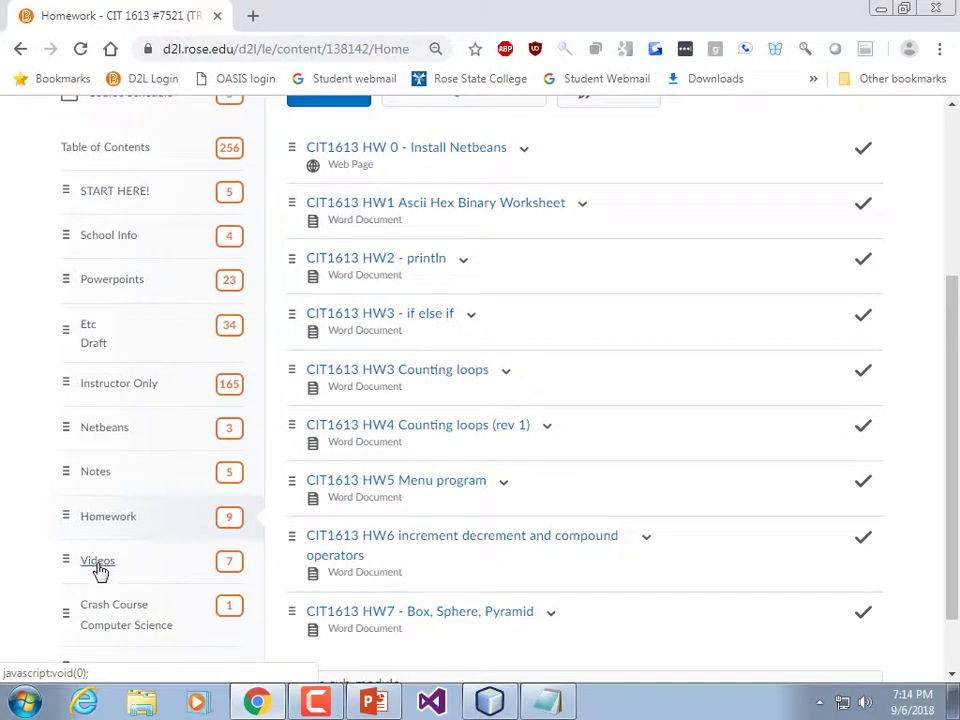
{"action": "left_click", "coordinate": [98, 562]}
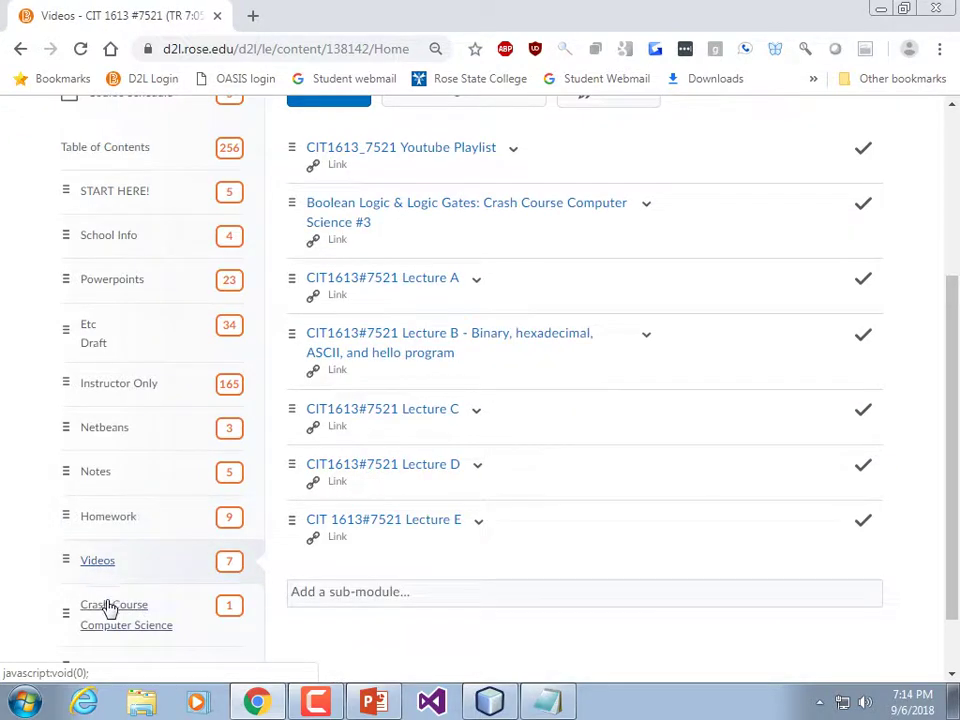
Open the playlist link in the Crash Course Computer Science module and look through its YouTube videos
{"action": "left_click", "coordinate": [107, 612]}
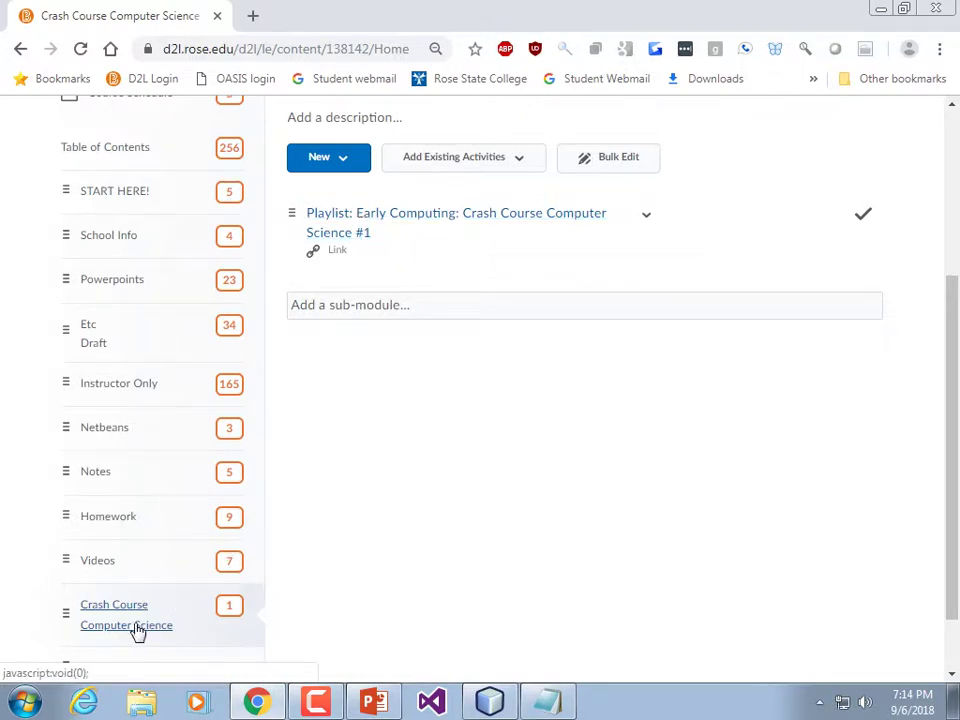
{"action": "left_click", "coordinate": [412, 222]}
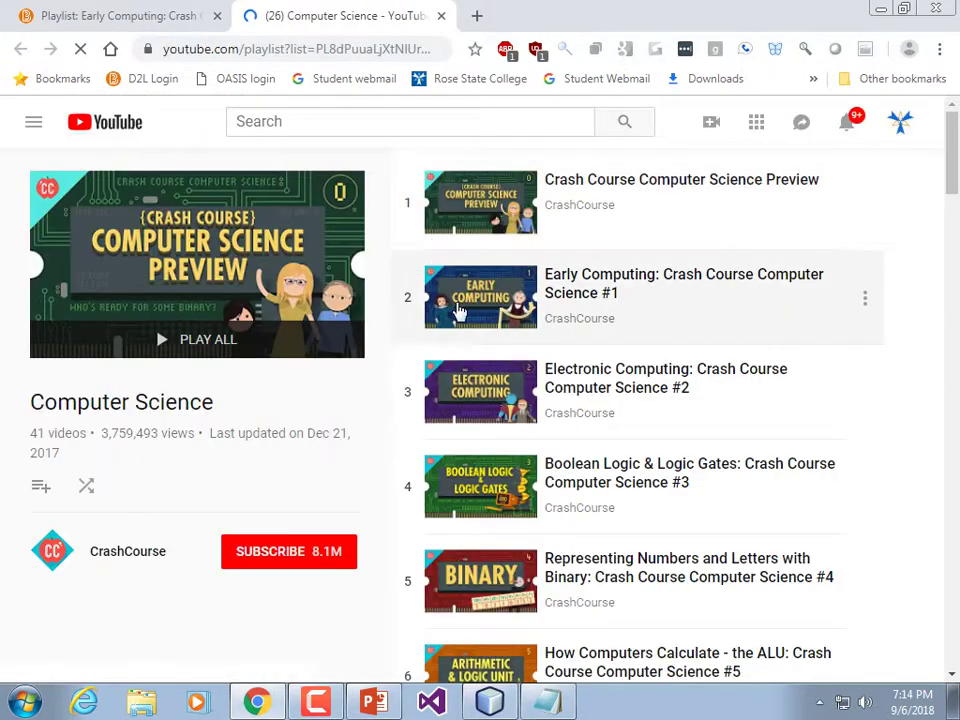
{"action": "scroll", "coordinate": [553, 369], "scroll_direction": "down", "scroll_amount": 2}
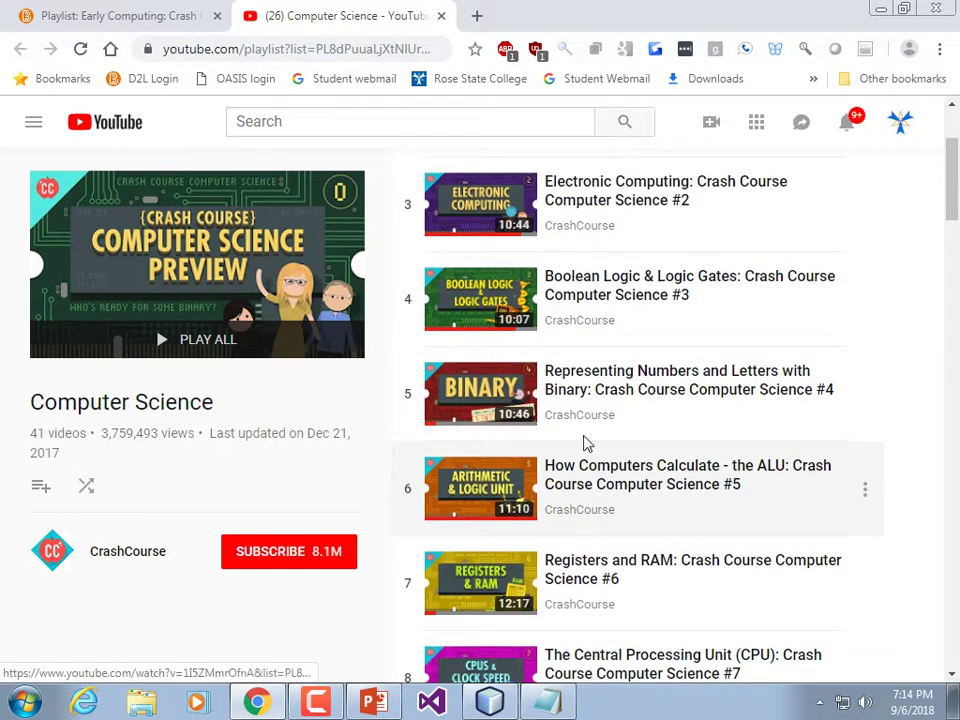
{"action": "scroll", "coordinate": [583, 443], "scroll_direction": "up", "scroll_amount": 2}
Return to the D2L course and look through its quiz list down to the chapter quizzes
{"action": "left_click", "coordinate": [115, 22]}
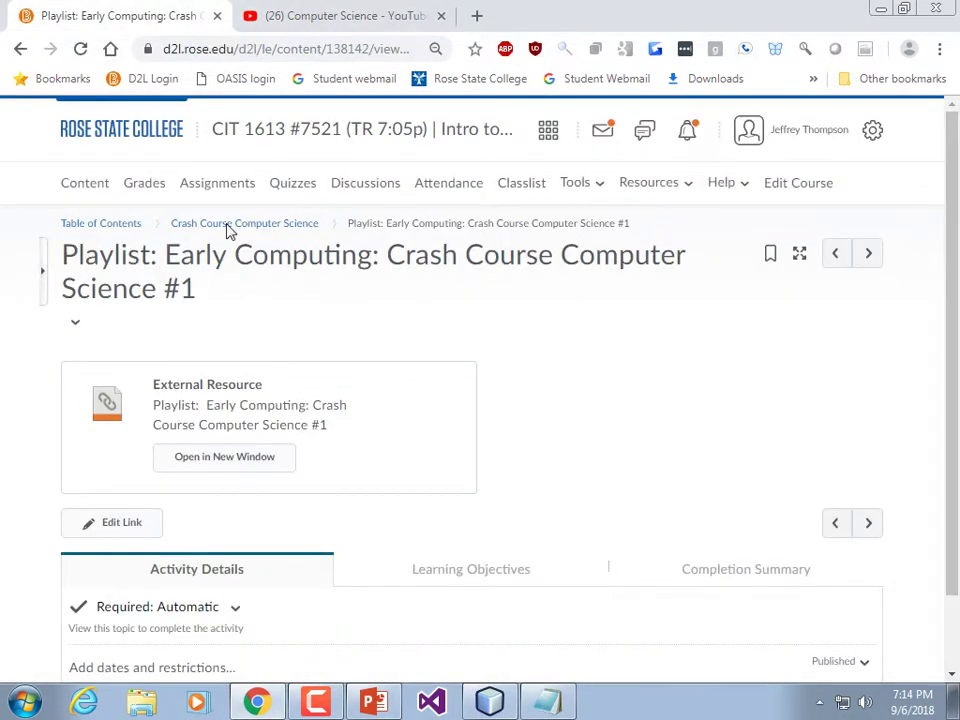
{"action": "left_click", "coordinate": [289, 189]}
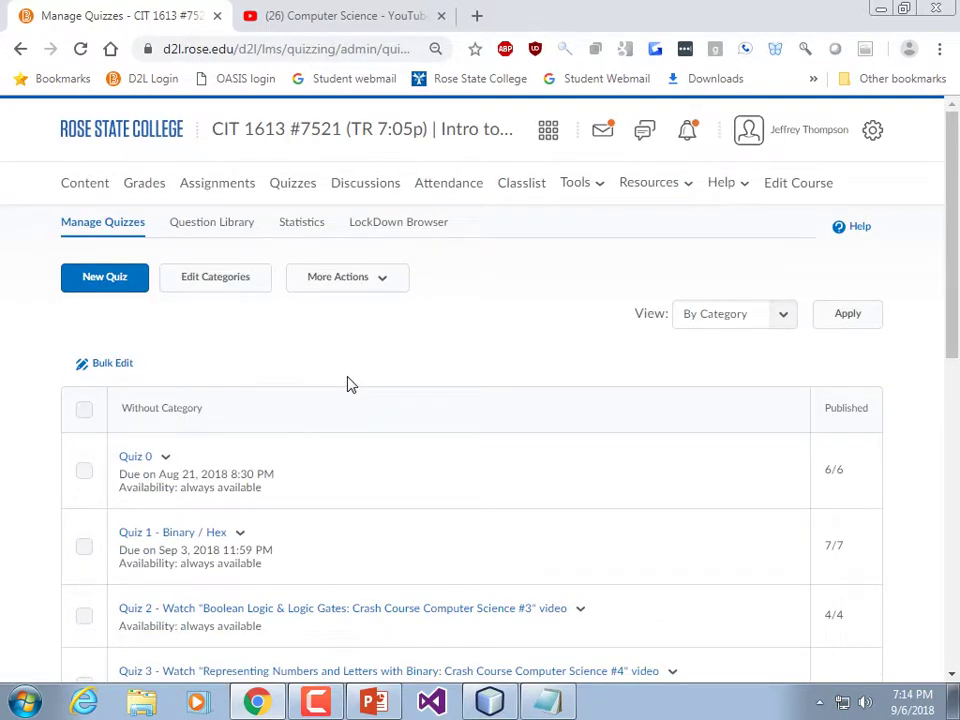
{"action": "scroll", "coordinate": [400, 378], "scroll_direction": "down", "scroll_amount": 2}
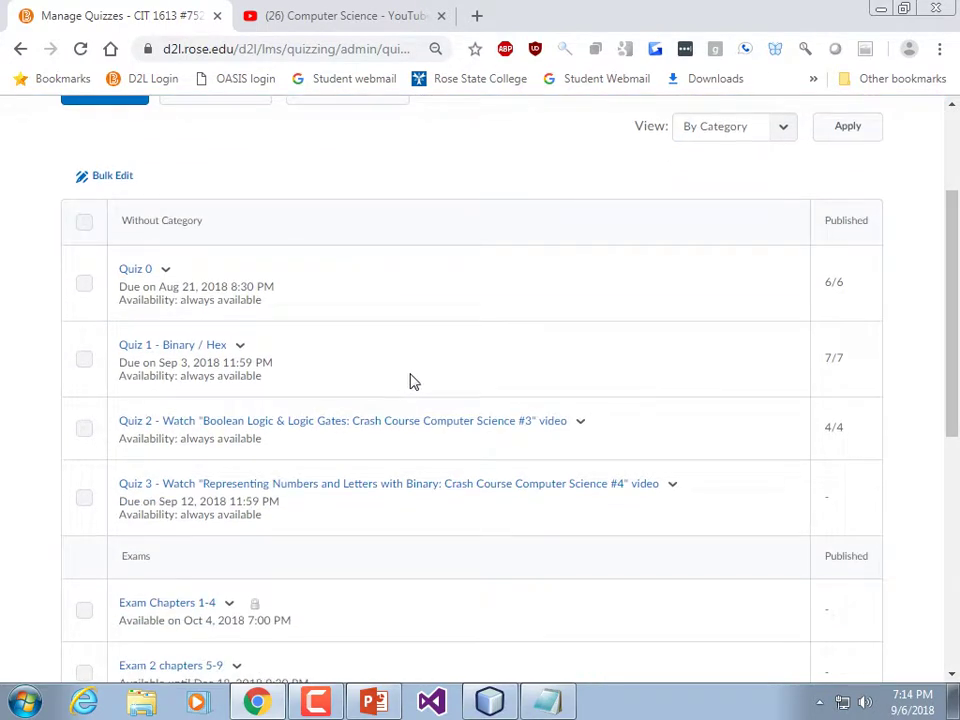
{"action": "scroll", "coordinate": [408, 383], "scroll_direction": "down", "scroll_amount": 3}
{"action": "scroll", "coordinate": [400, 408], "scroll_direction": "down", "scroll_amount": 3}
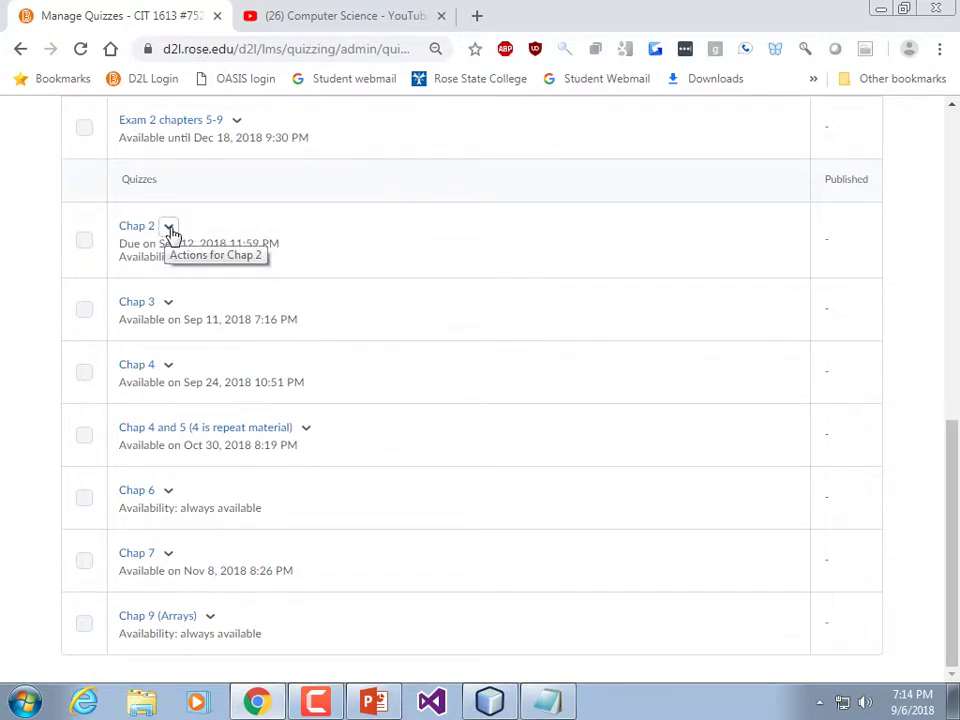
Edit the Chap 3 quiz's restrictions to remove its availability start date, then save and close the quiz
{"action": "left_click", "coordinate": [172, 304]}
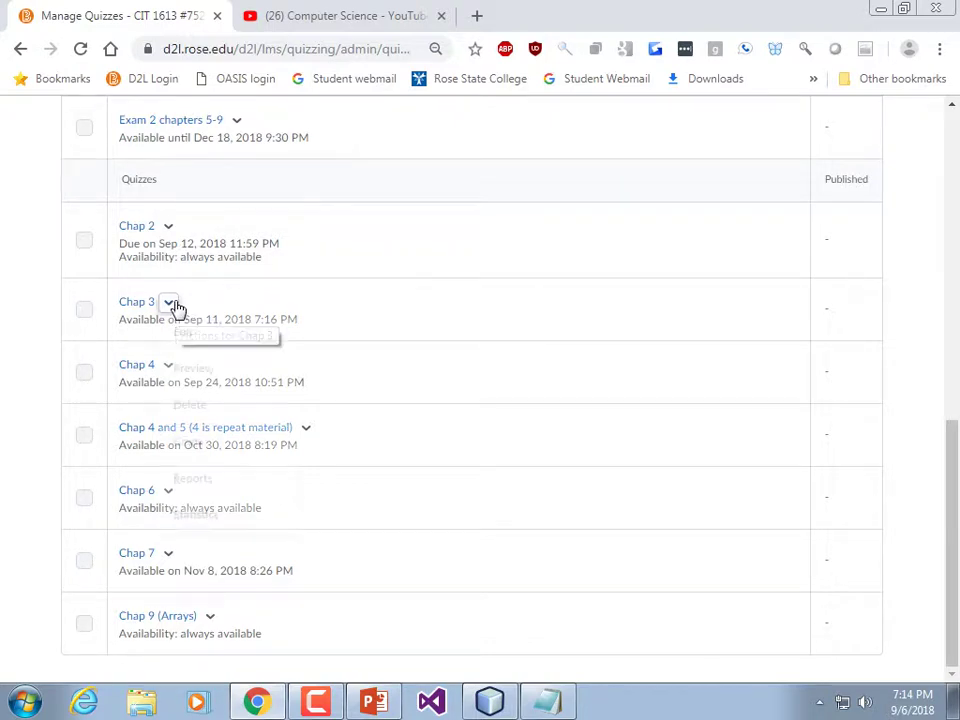
{"action": "left_click", "coordinate": [209, 355]}
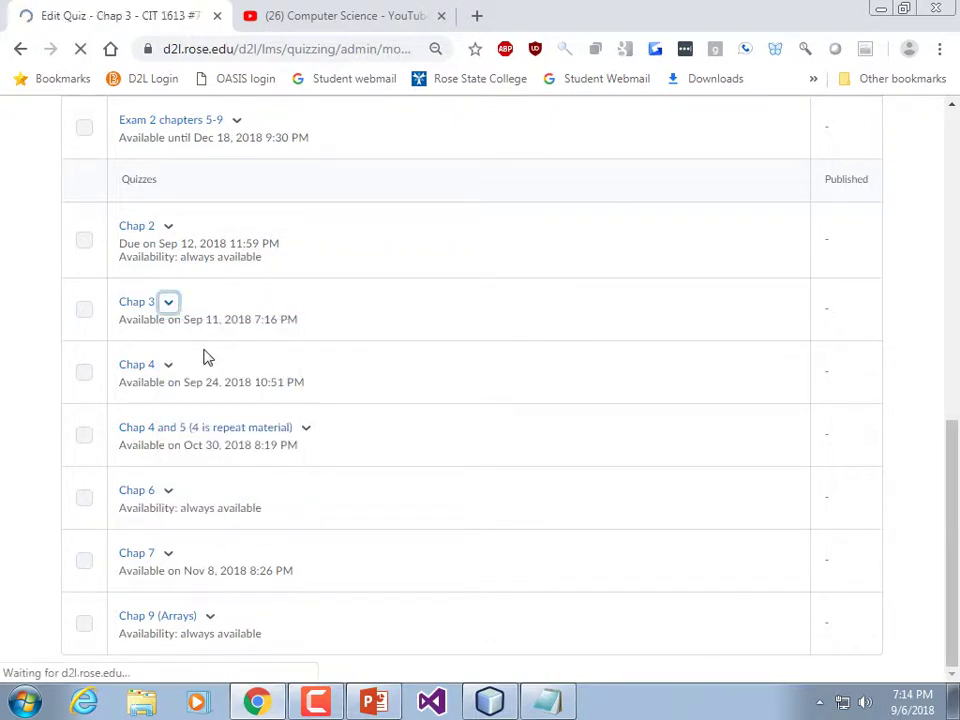
{"action": "left_click", "coordinate": [212, 305]}
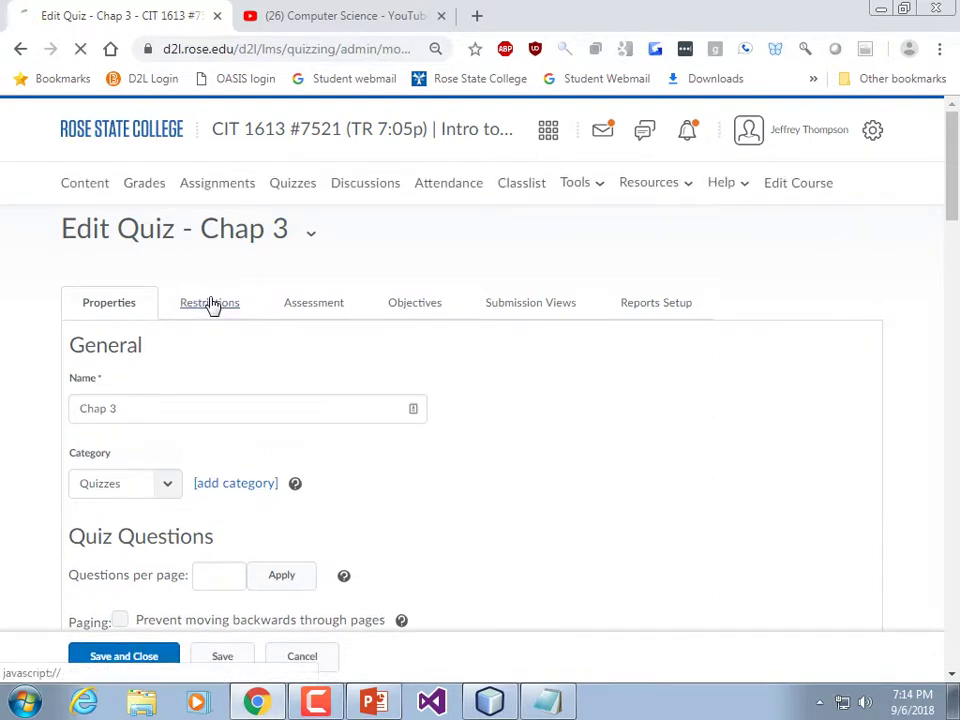
{"action": "left_click", "coordinate": [148, 413]}
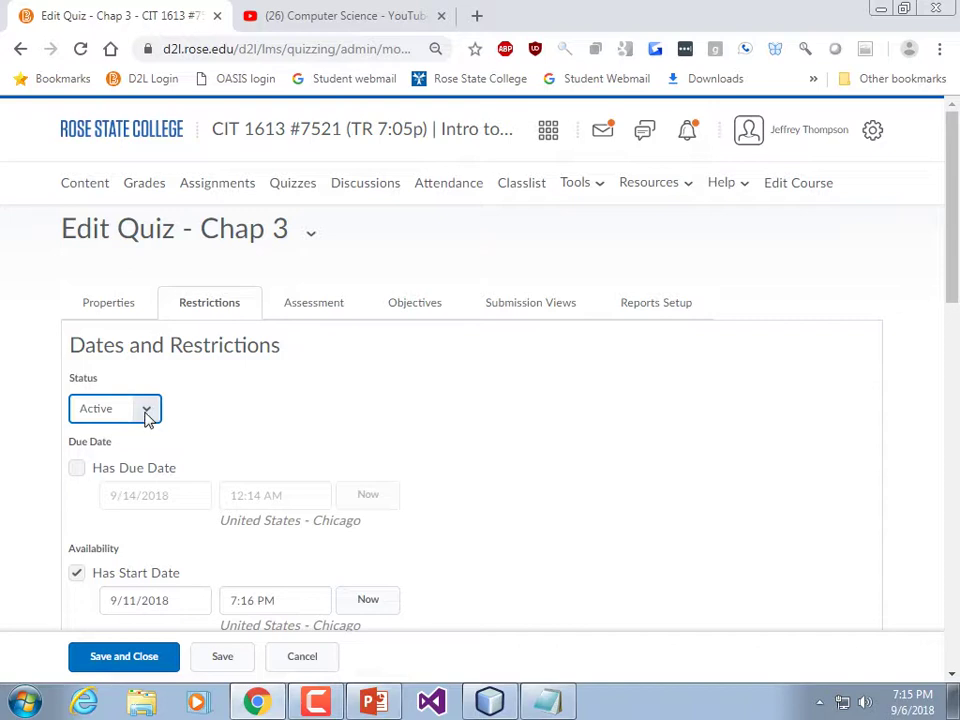
{"action": "left_click", "coordinate": [146, 413]}
{"action": "left_click", "coordinate": [194, 420]}
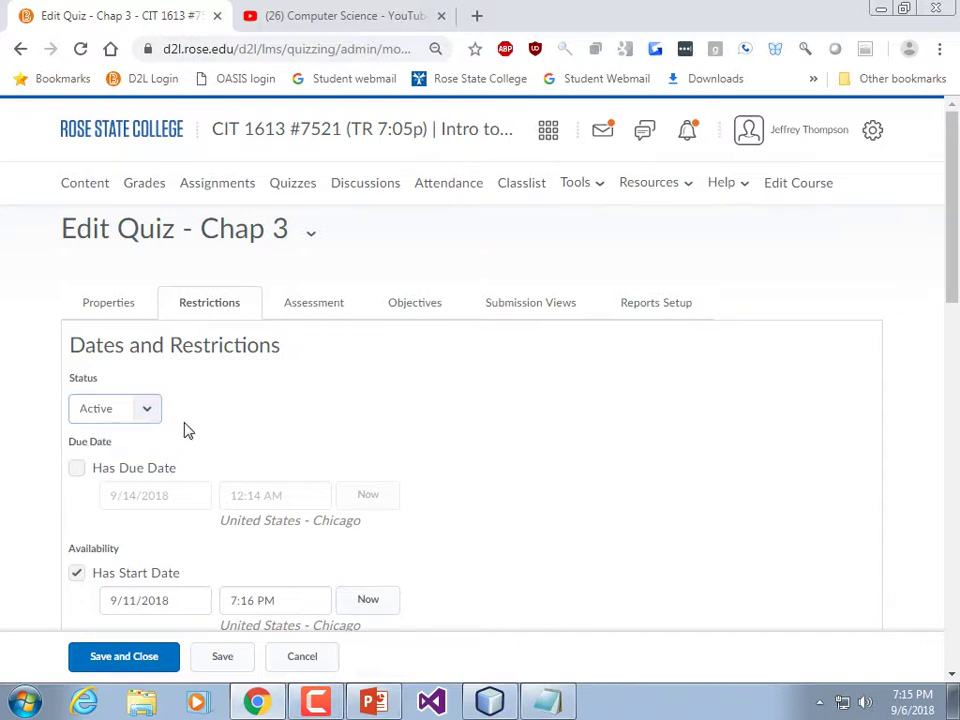
{"action": "left_click", "coordinate": [78, 574]}
{"action": "left_click", "coordinate": [126, 662]}
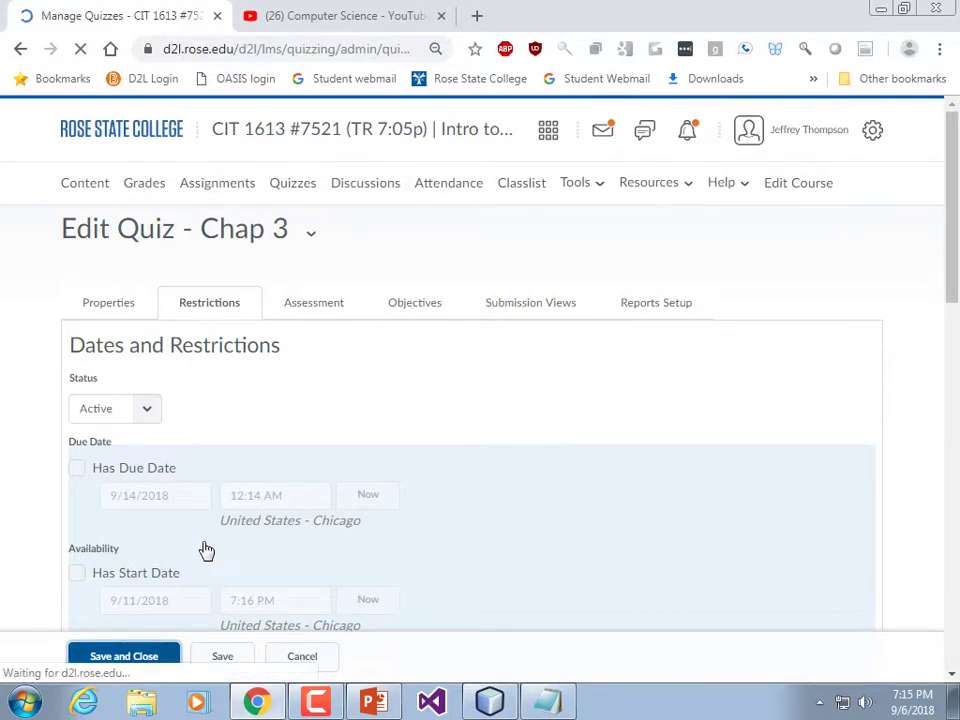
Preview the Chap 2 quiz with restrictions bypassed and start the attempt
{"action": "scroll", "coordinate": [250, 410], "scroll_direction": "down", "scroll_amount": 3}
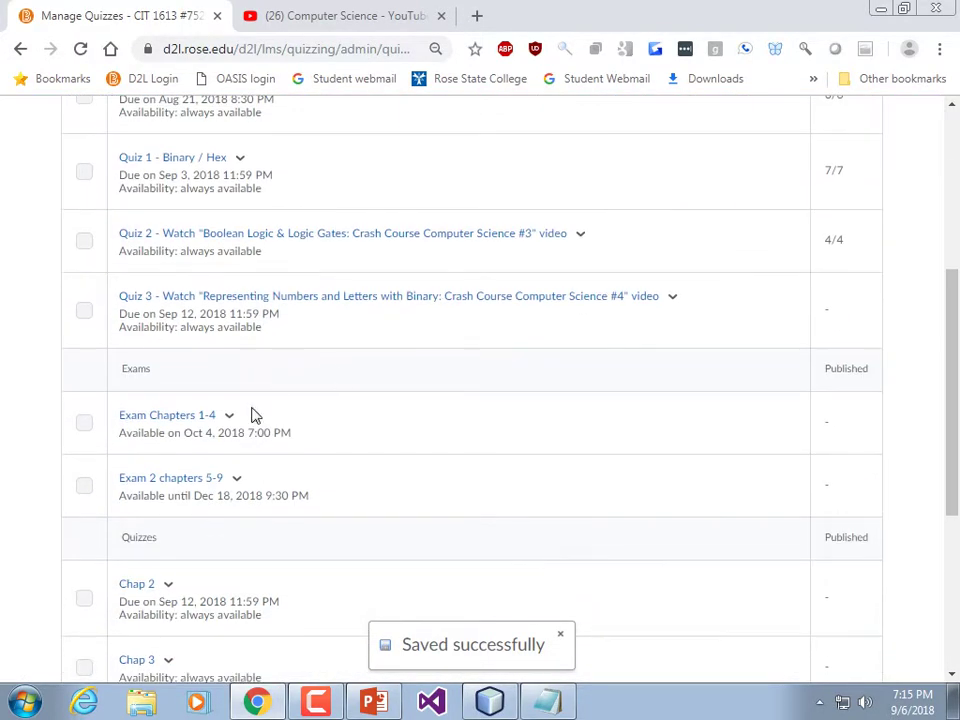
{"action": "scroll", "coordinate": [253, 415], "scroll_direction": "up", "scroll_amount": 5}
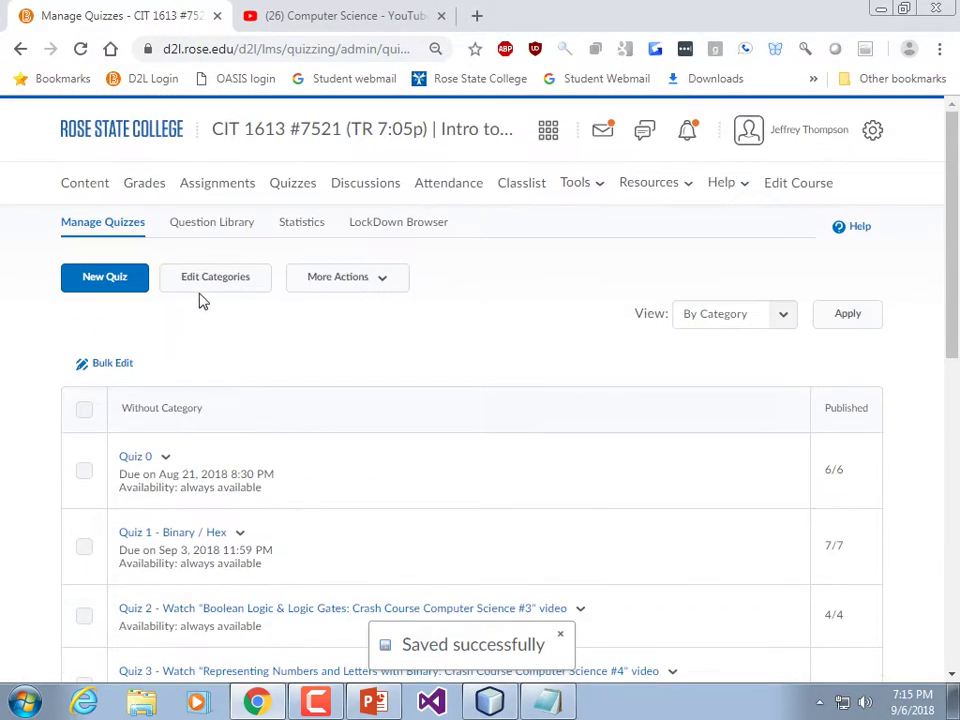
{"action": "scroll", "coordinate": [226, 295], "scroll_direction": "down", "scroll_amount": 1}
{"action": "scroll", "coordinate": [226, 295], "scroll_direction": "down", "scroll_amount": 5}
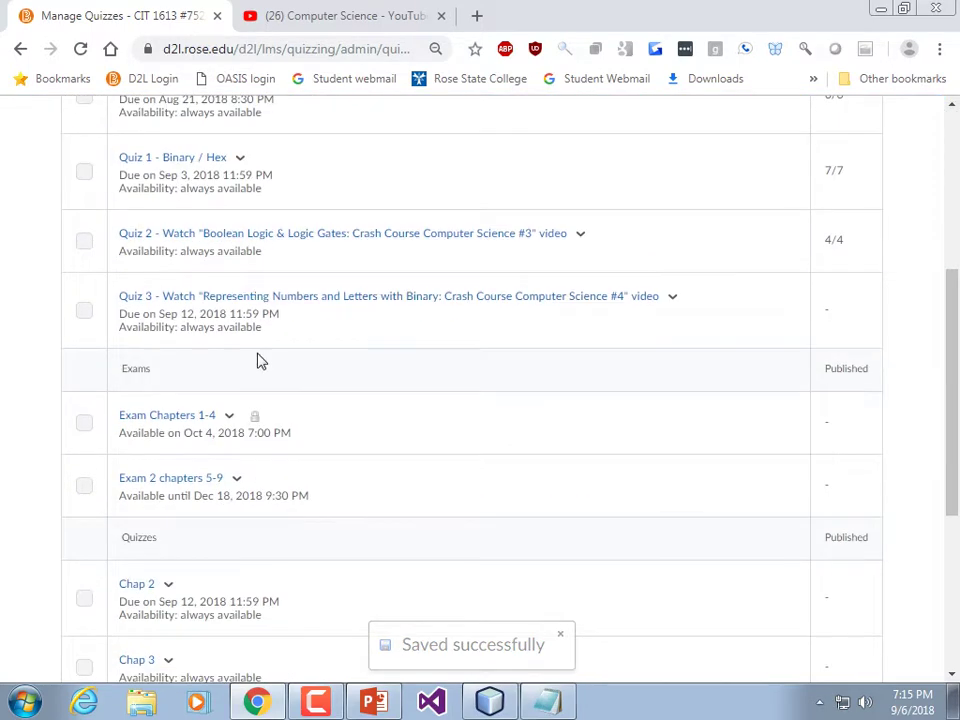
{"action": "left_click", "coordinate": [170, 398]}
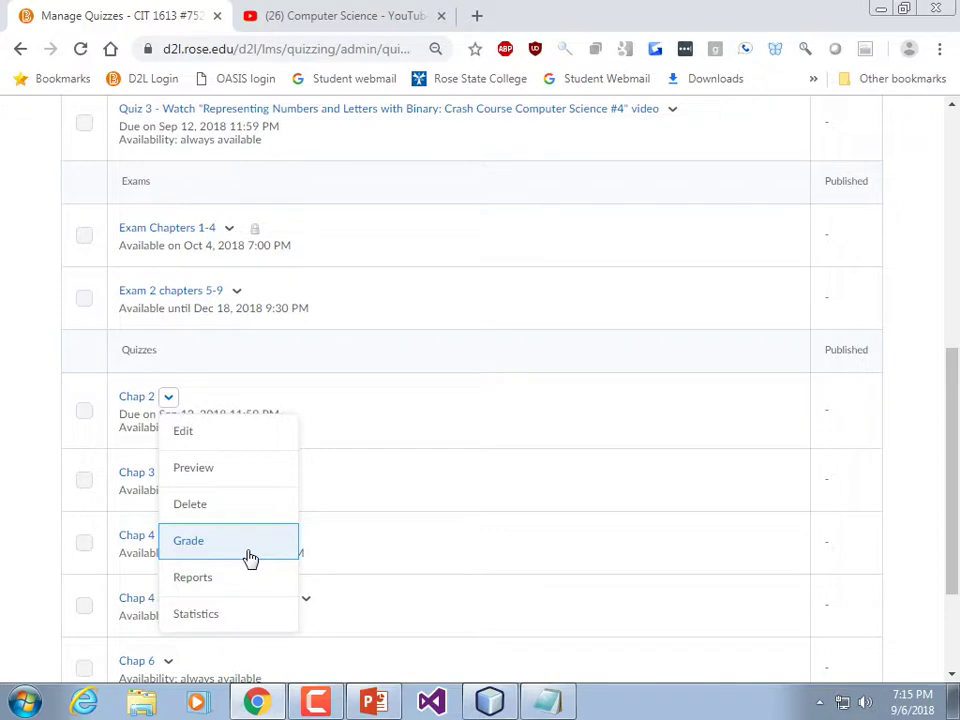
{"action": "left_click", "coordinate": [234, 472]}
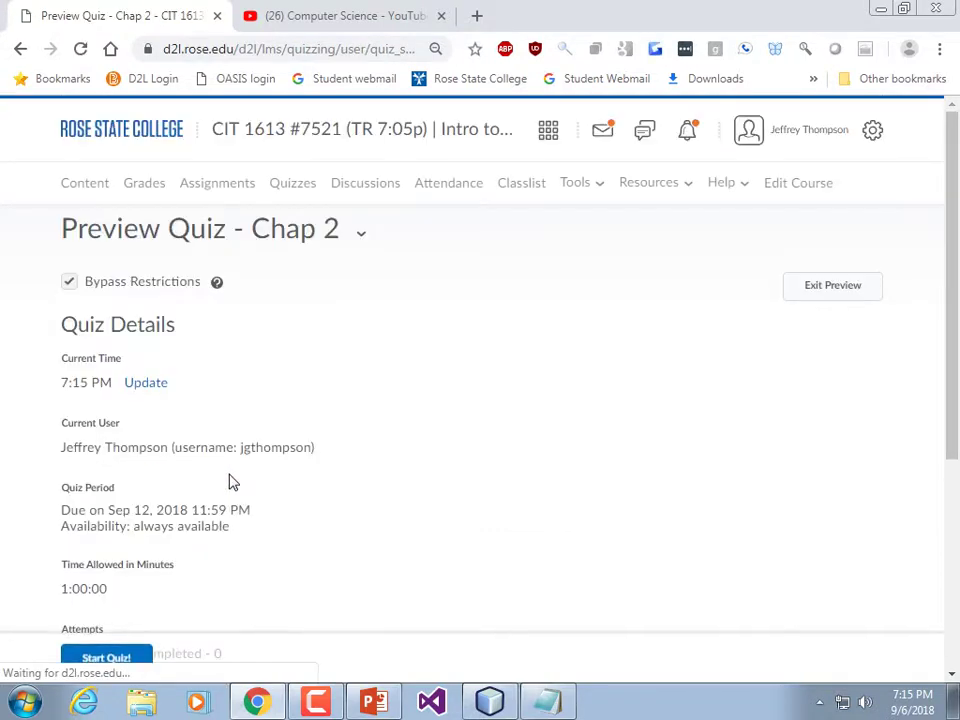
{"action": "scroll", "coordinate": [228, 483], "scroll_direction": "down", "scroll_amount": 1}
{"action": "left_click", "coordinate": [124, 660]}
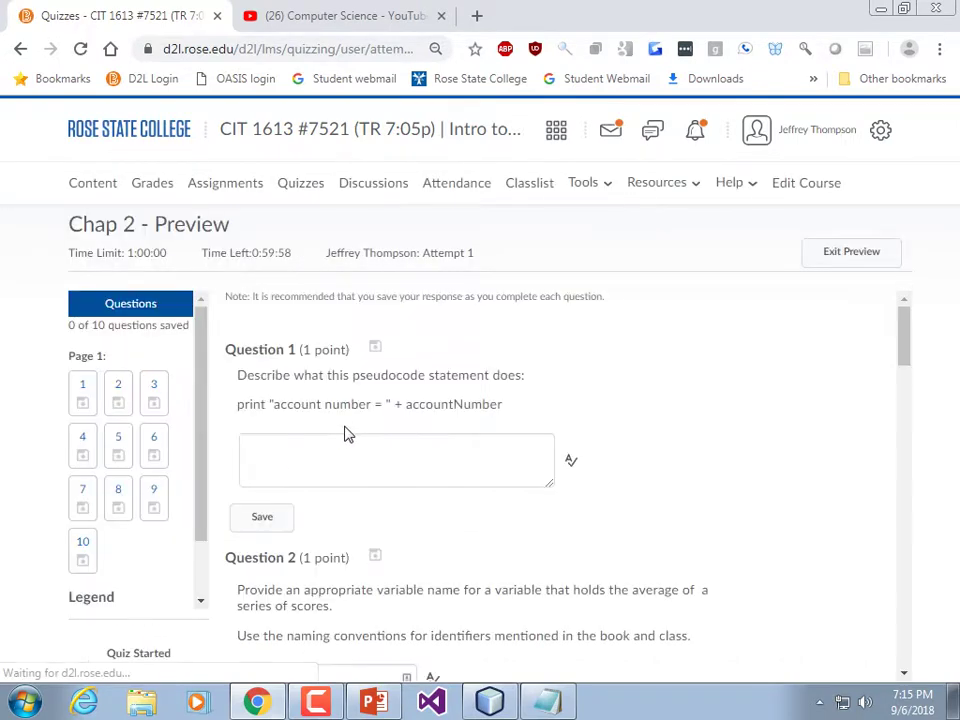
Open the frame holding the quiz questions on its own in the current tab
{"action": "right_click", "coordinate": [397, 403]}
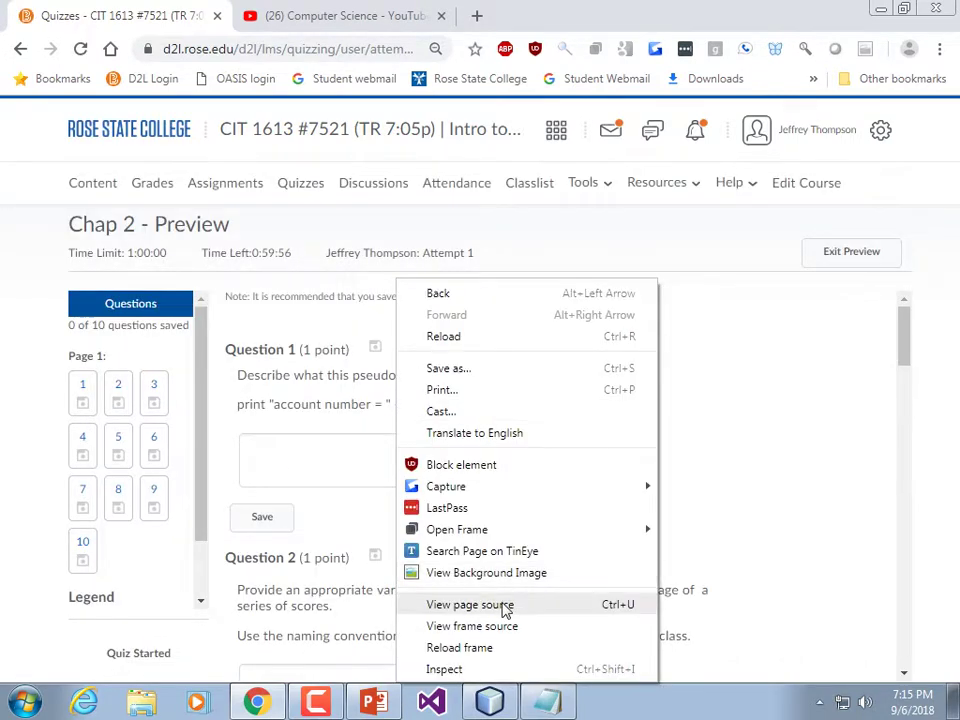
{"action": "mouse_move", "coordinate": [560, 529]}
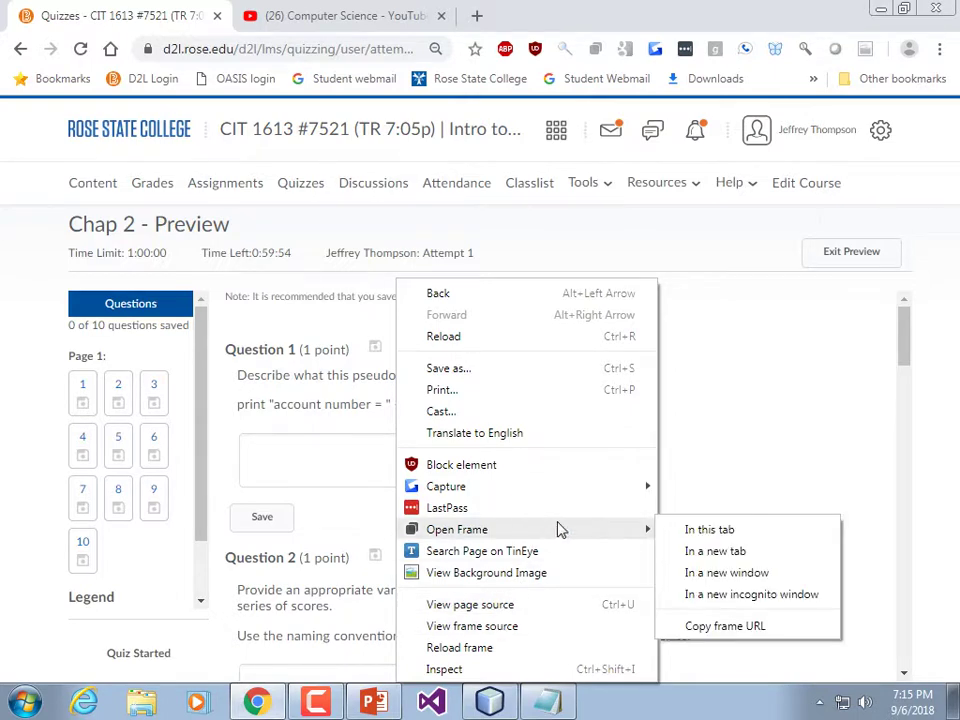
{"action": "left_click", "coordinate": [711, 531]}
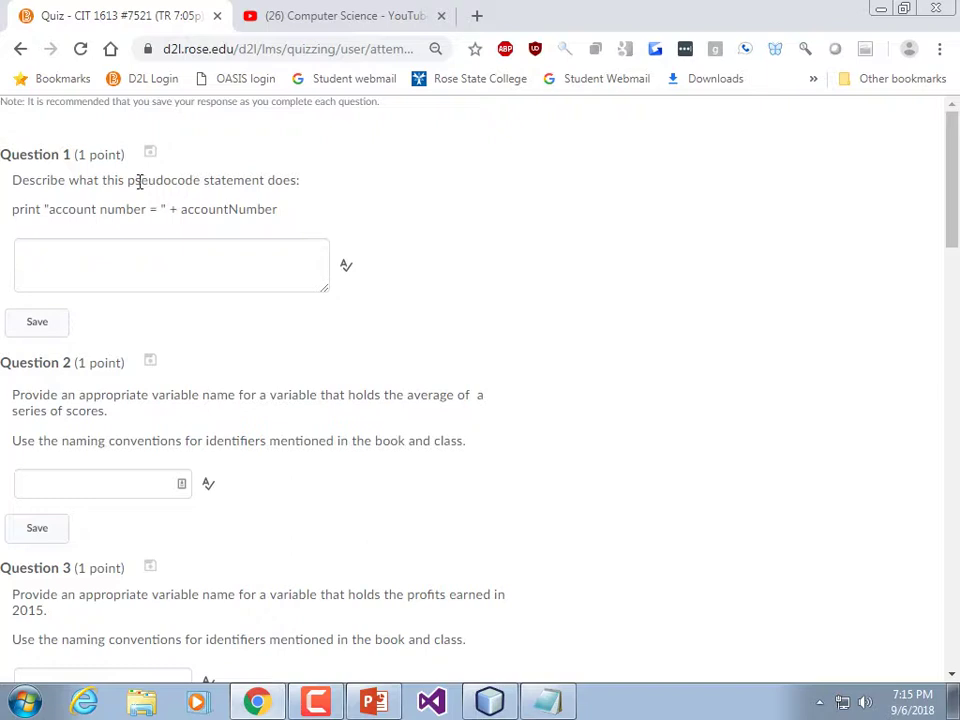
Highlight the pseudocode statement in Question 1 and enter scoreAverage as the answer to Question 2
{"action": "left_click_drag", "start_coordinate": [281, 208], "coordinate": [16, 208]}
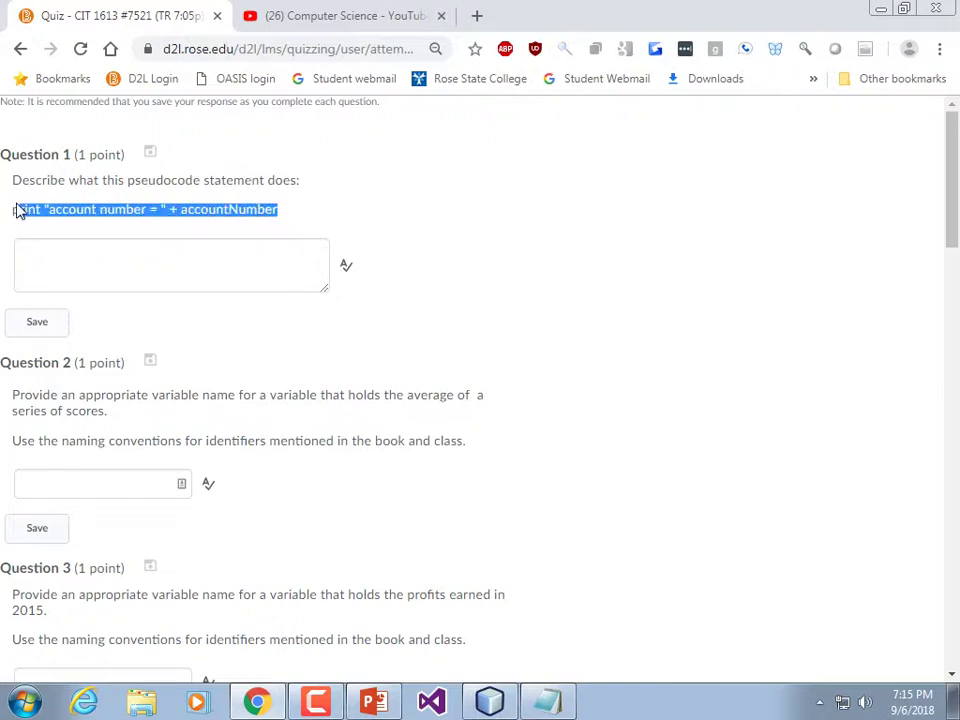
{"action": "left_click", "coordinate": [51, 253]}
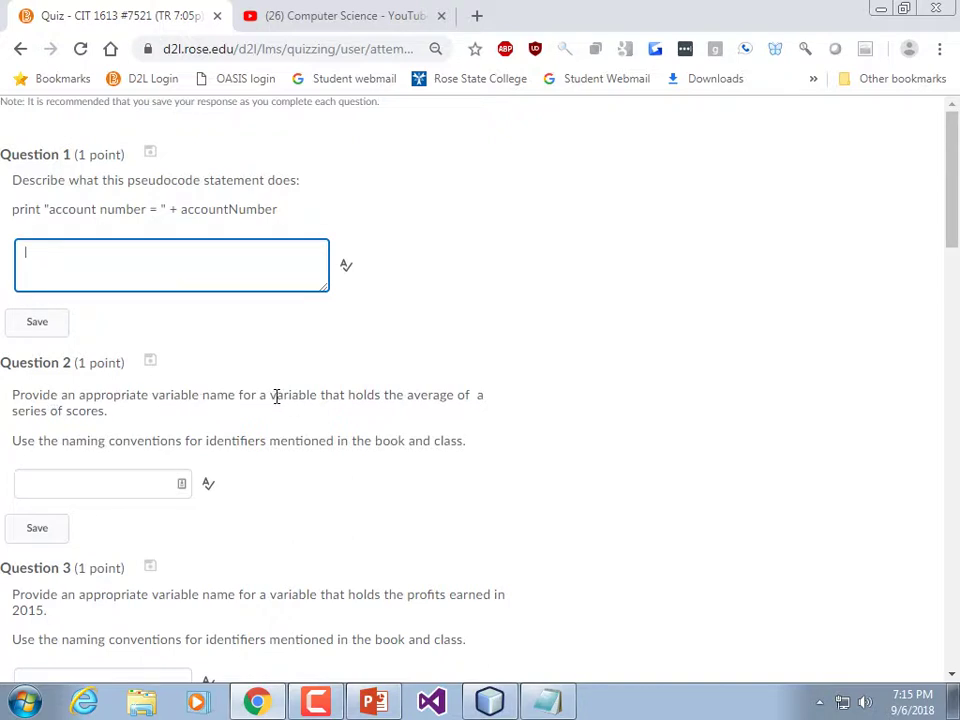
{"action": "left_click", "coordinate": [71, 484]}
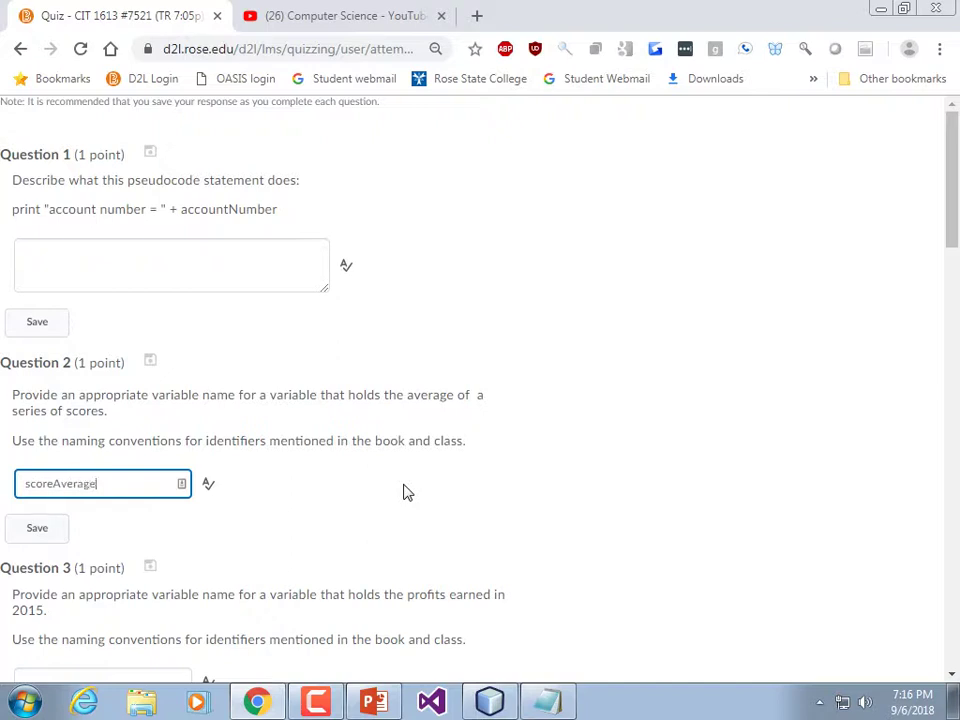
Replace the answer to Question 2 with AVGSCR
{"action": "key", "text": "ctrl+a"}
{"action": "type", "text": "a"}
{"action": "key", "text": "ctrl+a"}
{"action": "key", "text": "BackSpace"}
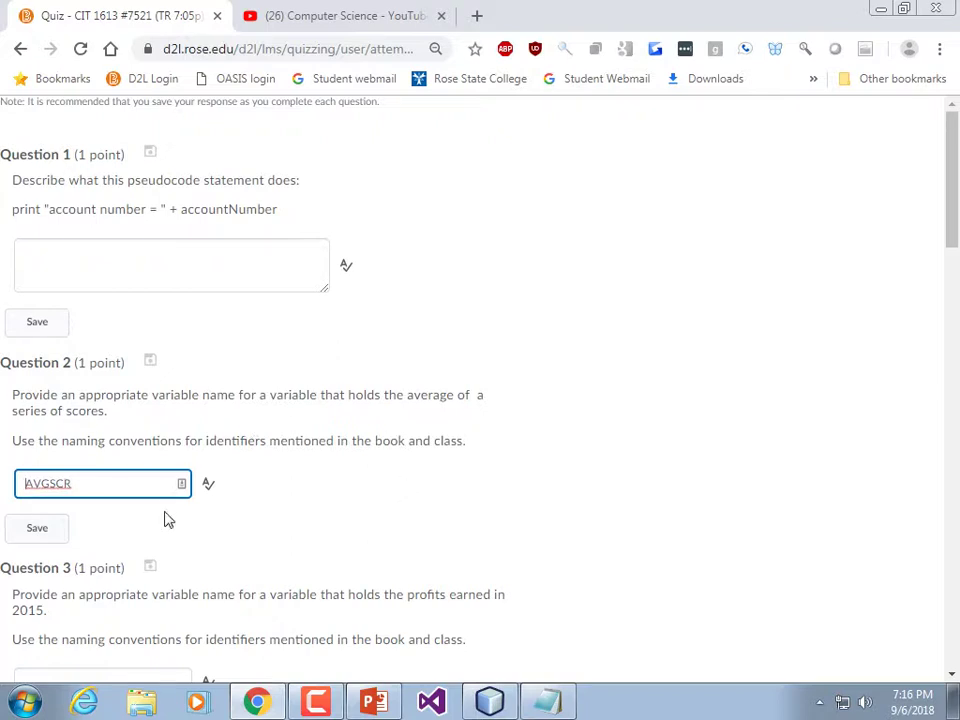
Change the Question 2 answer to averageScore, removing the all-caps abbreviation
{"action": "type", "text": "avg"}
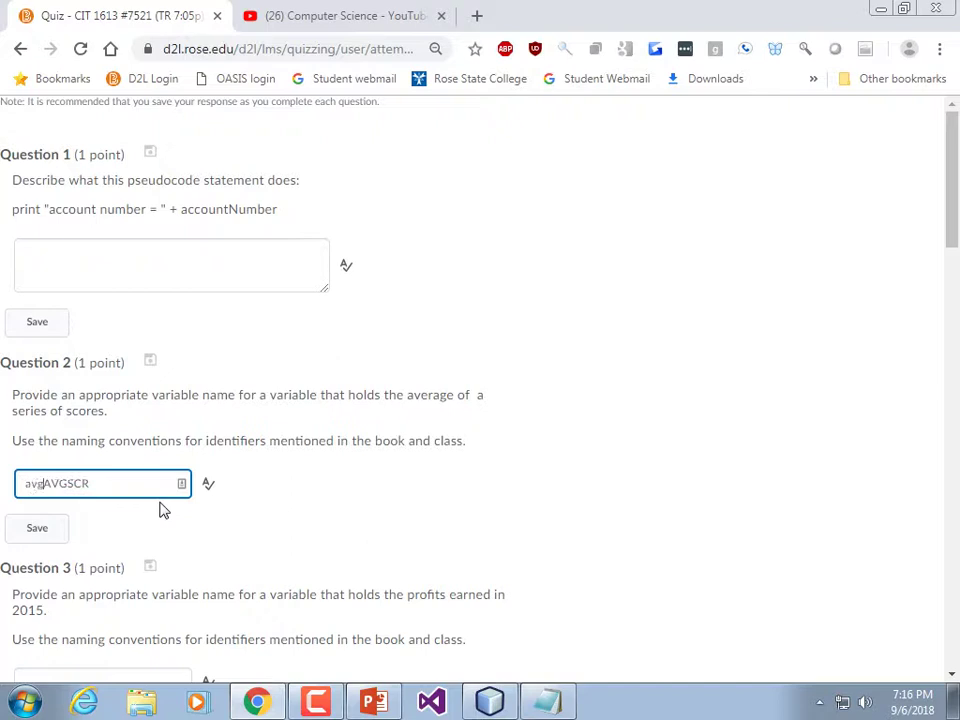
{"action": "key", "text": "Delete"}
{"action": "key", "text": "Delete"}
{"action": "key", "text": "Delete"}
{"action": "key", "text": "Delete"}
{"action": "key", "text": "Delete"}
{"action": "key", "text": "Delete"}
Look through Questions 3 to 10 of the Chap 2 quiz and return to Question 1
{"action": "scroll", "coordinate": [185, 443], "scroll_direction": "down", "scroll_amount": 5}
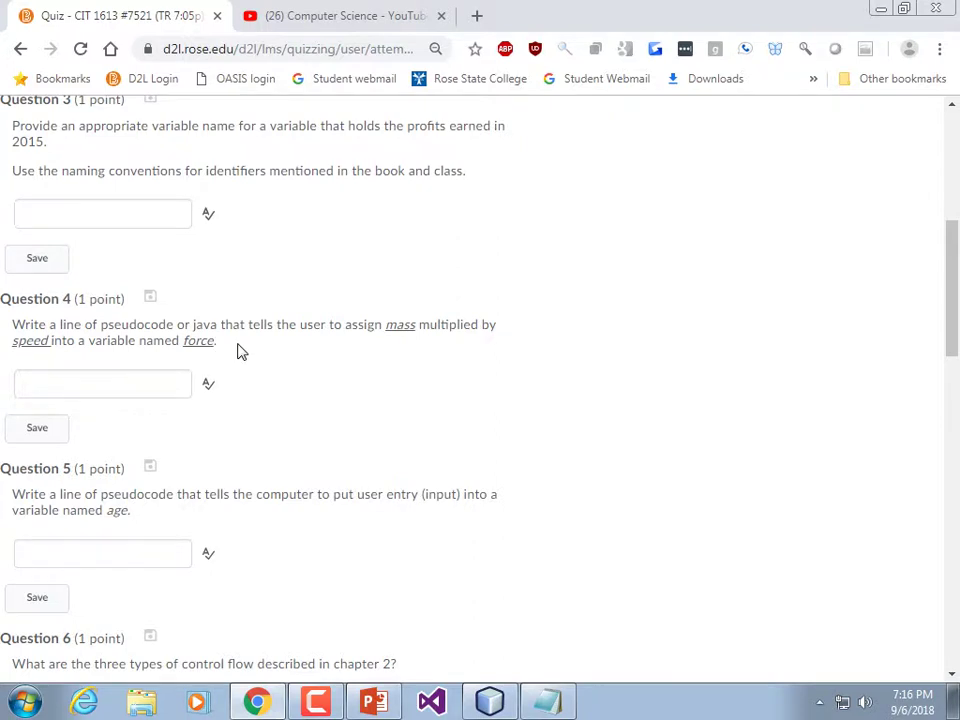
{"action": "scroll", "coordinate": [238, 350], "scroll_direction": "down", "scroll_amount": 3}
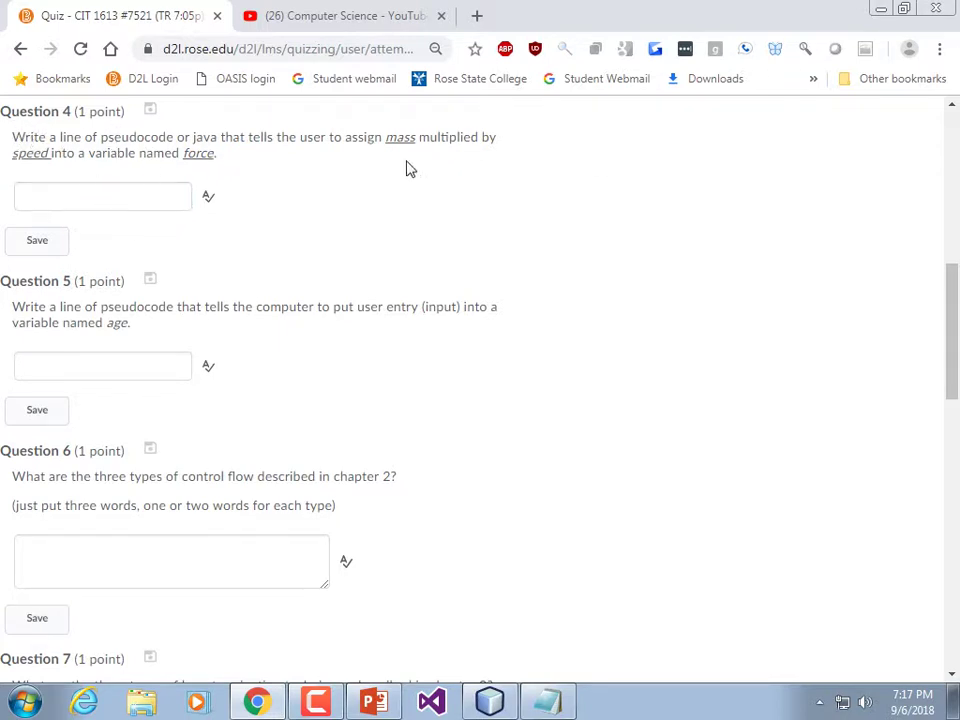
{"action": "scroll", "coordinate": [287, 224], "scroll_direction": "down", "scroll_amount": 6}
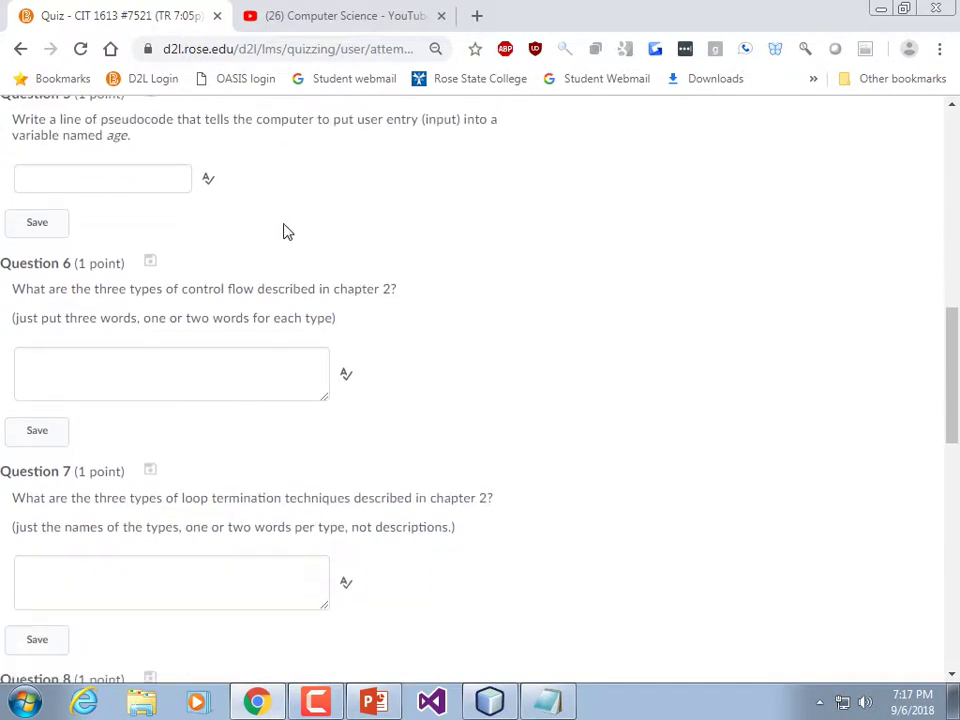
{"action": "scroll", "coordinate": [283, 228], "scroll_direction": "down", "scroll_amount": 6}
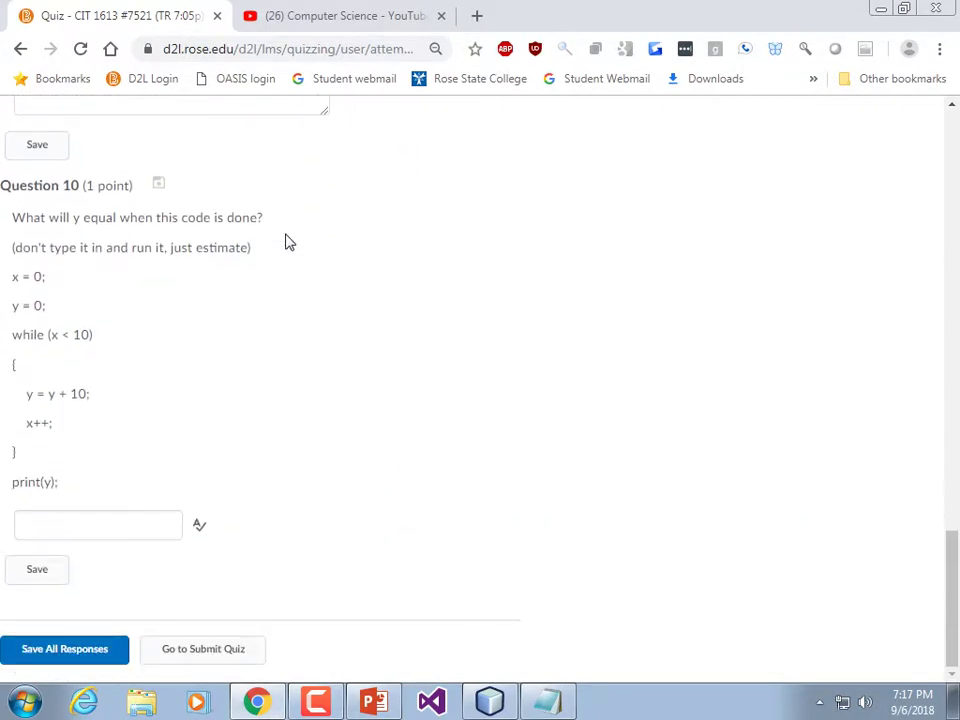
{"action": "scroll", "coordinate": [287, 242], "scroll_direction": "up", "scroll_amount": 20}
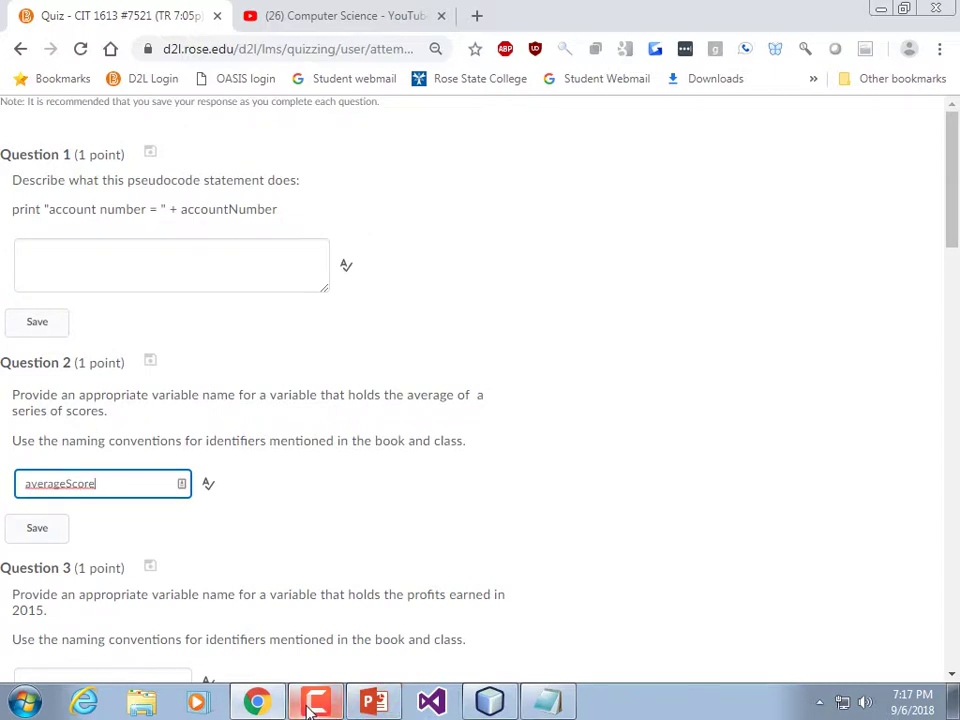
Switch to the ch3i.ppt presentation in PowerPoint, dismiss the Camtasia add-in welcome, and go to the Arithmetic Operators slide
{"action": "left_click", "coordinate": [372, 706]}
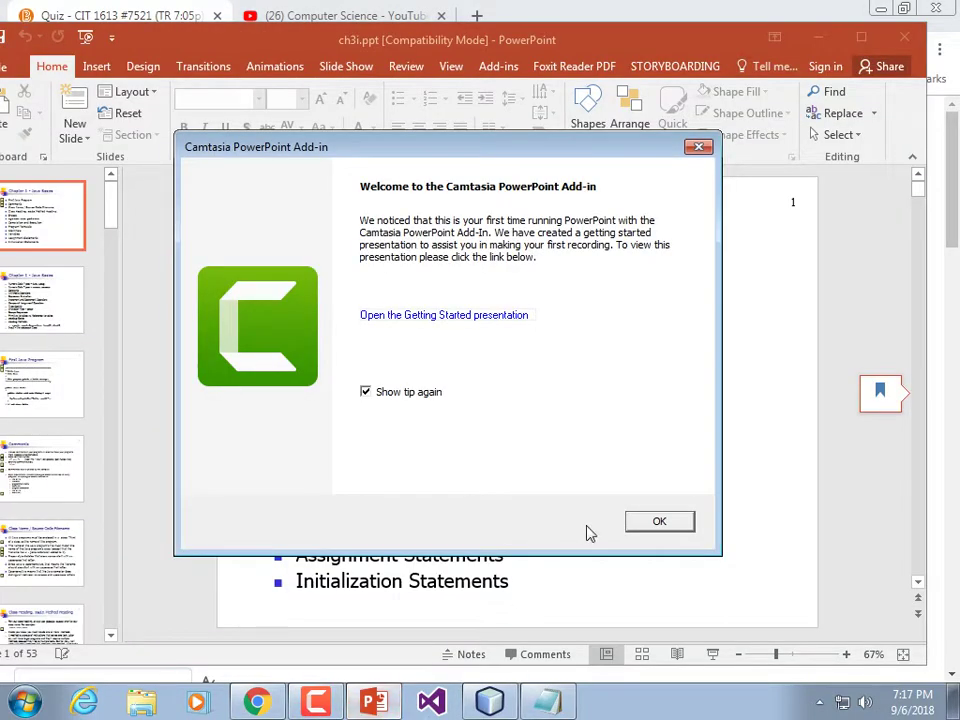
{"action": "left_click", "coordinate": [645, 520]}
{"action": "scroll", "coordinate": [876, 401], "scroll_direction": "down", "scroll_amount": 20}
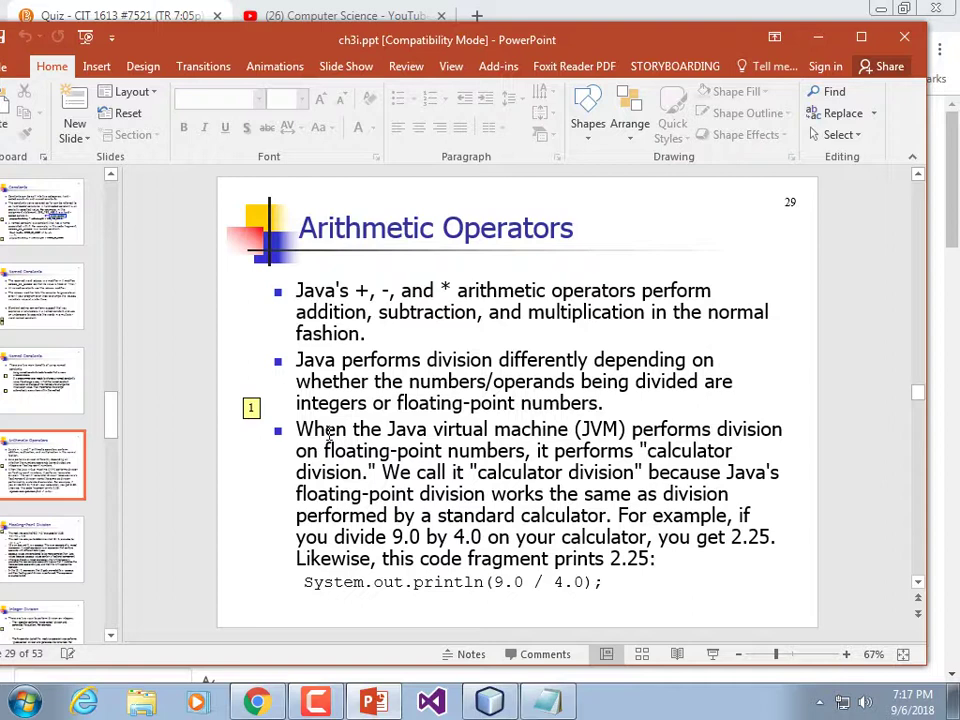
Switch to the untitled Notepad document and add the line "x = 1/2;" well below the De Morgan's law notes
{"action": "left_click", "coordinate": [548, 702]}
{"action": "left_click", "coordinate": [440, 510]}
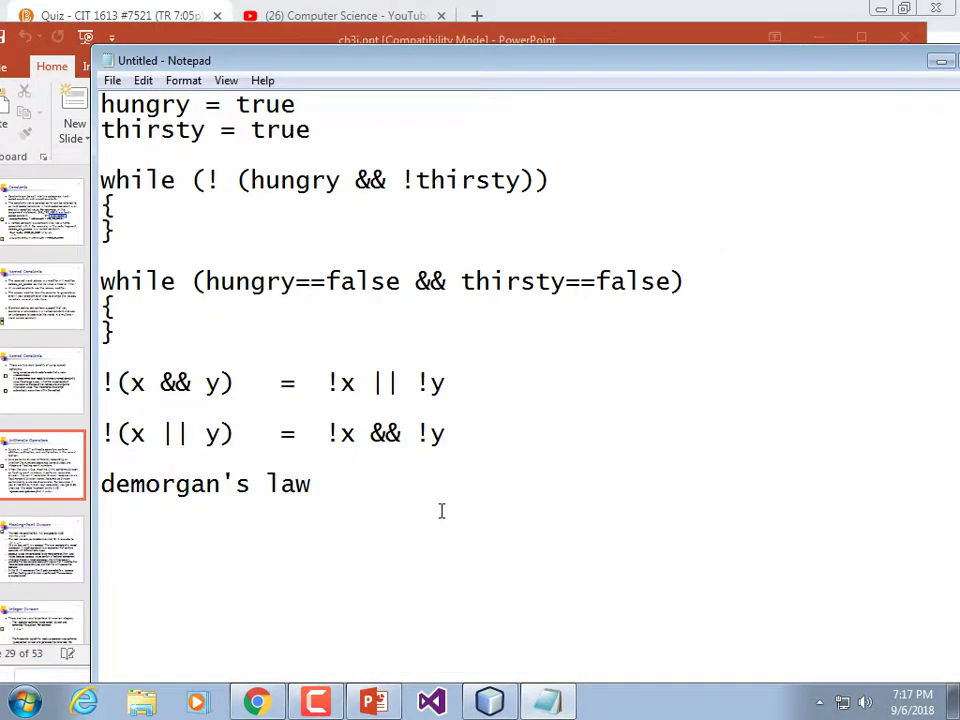
{"action": "key", "text": "Return"}
{"action": "scroll", "coordinate": [441, 511], "scroll_direction": "down", "scroll_amount": 8}
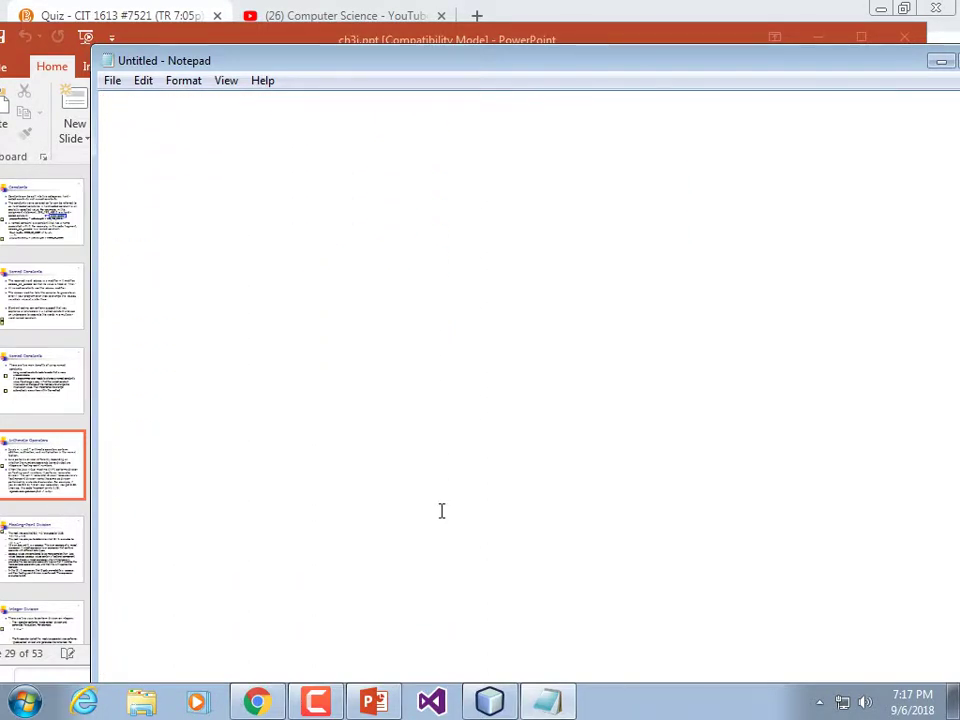
{"action": "scroll", "coordinate": [441, 511], "scroll_direction": "down", "scroll_amount": 6}
{"action": "type", "text": "x = "}
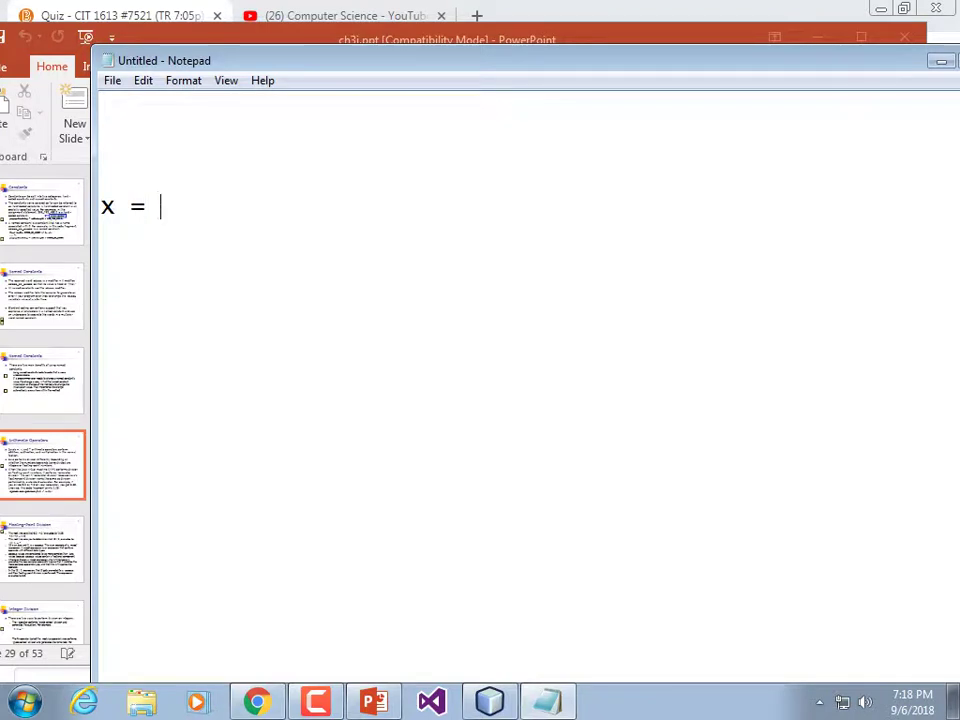
{"action": "type", "text": "1/2;"}
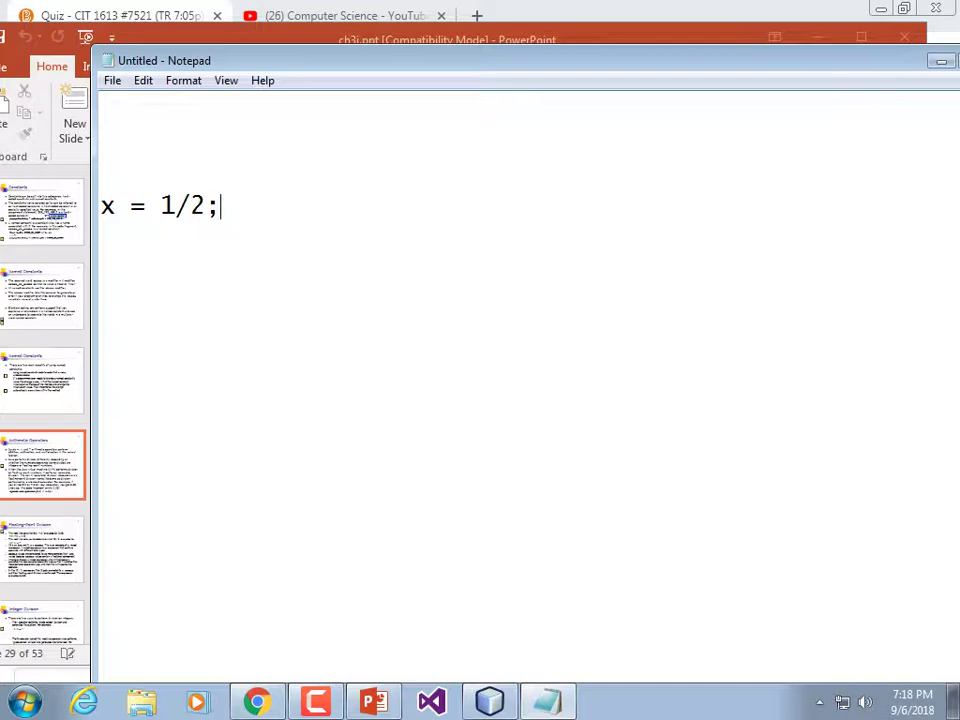
Add the line "z = 1/2.0;" directly below the x statement, followed by blank lines
{"action": "type", "text": "z ="}
{"action": "key", "text": "BackSpace"}
{"action": "type", "text": "1/"}
{"action": "key", "text": "BackSpace"}
{"action": "key", "text": "BackSpace"}
{"action": "type", "text": "1/2.0;"}
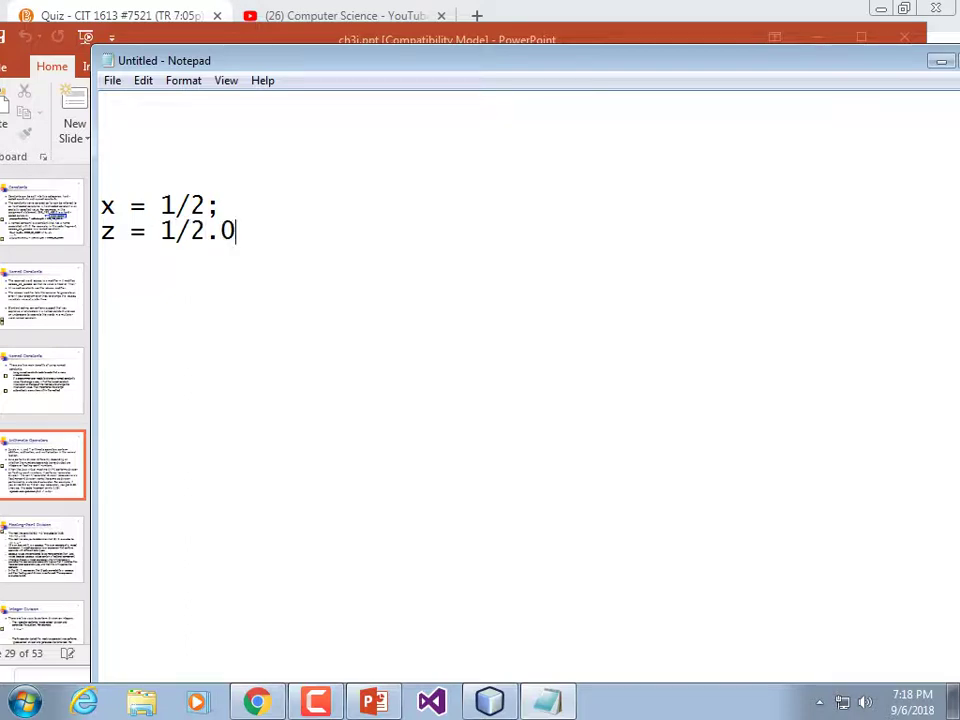
{"action": "key", "text": "Return"}
{"action": "key", "text": "Return"}
Select the division slash in the "x = 1/2;" line
{"action": "key", "text": "Up"}
{"action": "key", "text": "Up"}
{"action": "key", "text": "Up"}
{"action": "key", "text": "Right"}
{"action": "key", "text": "Right"}
{"action": "key", "text": "Right"}
{"action": "key", "text": "Down"}
{"action": "key", "text": "Right"}
{"action": "key", "text": "Right"}
{"action": "key", "text": "Up"}
{"action": "key", "text": "Left"}
{"action": "key", "text": "Right"}
{"action": "key", "text": "Right"}
{"action": "key", "text": "Left"}
{"action": "key", "text": "shift+Right"}
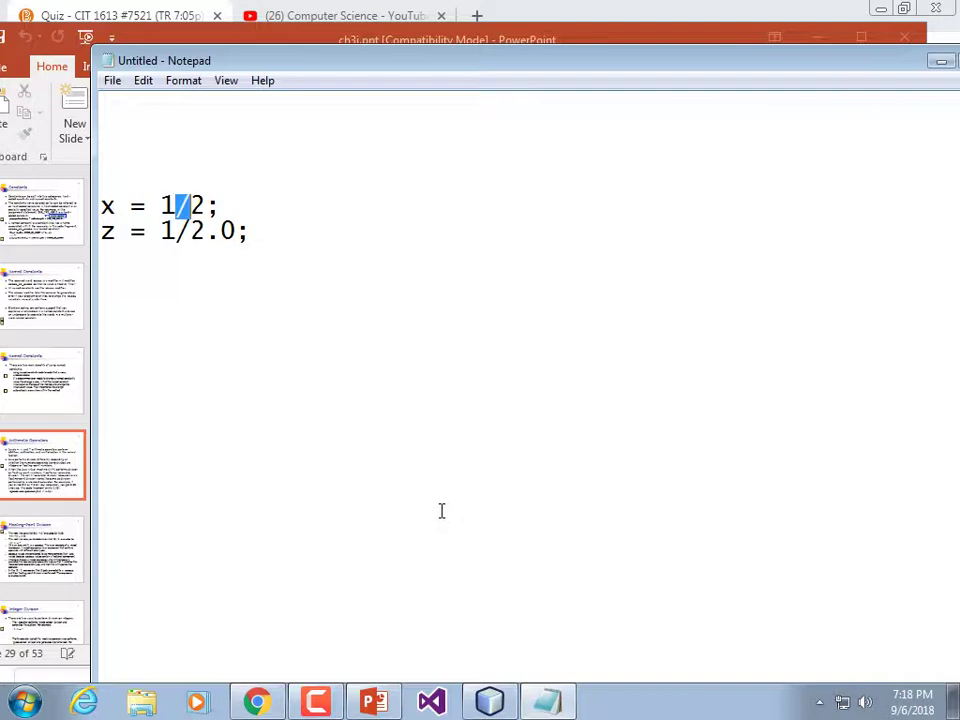